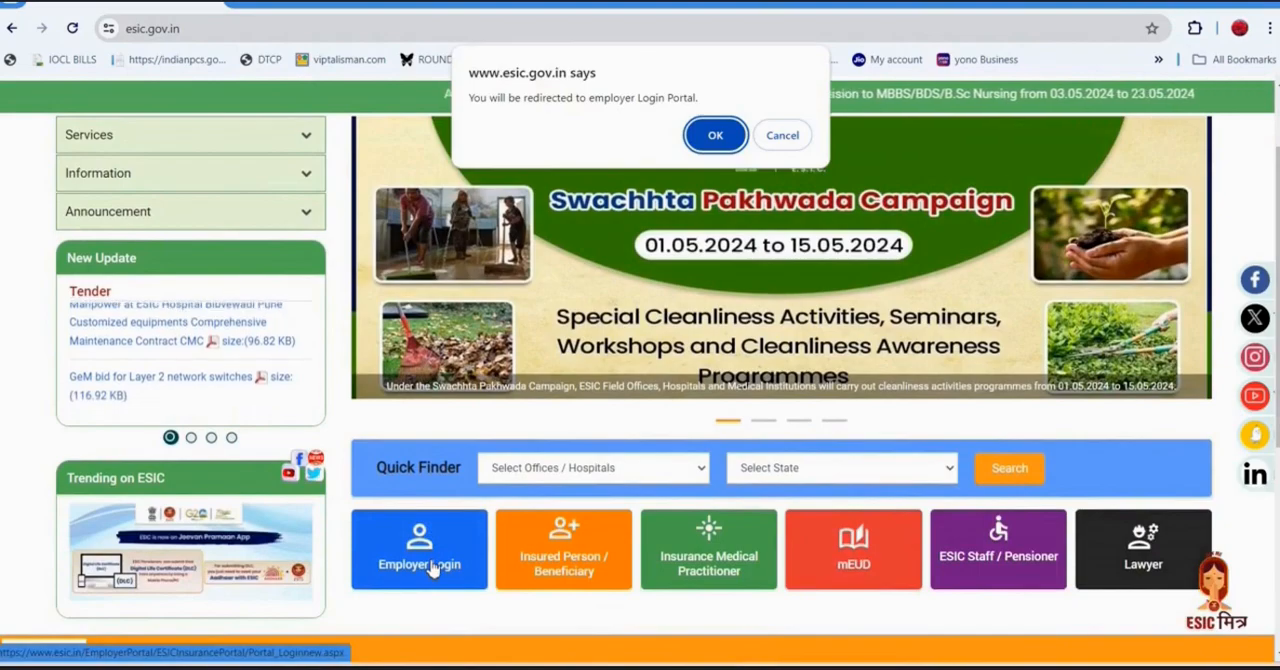
Proceed to the employer login portal, fill in the captcha code and log in with the prefilled credentials.
left_click(716, 136)
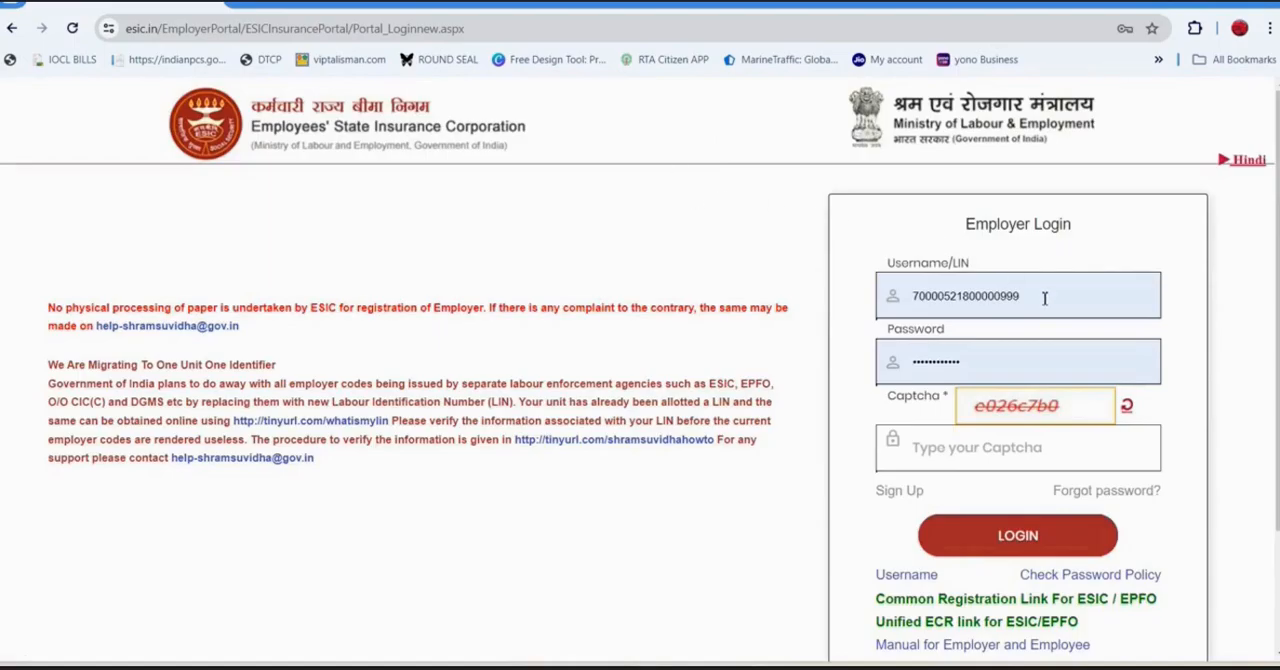
left_click(943, 446)
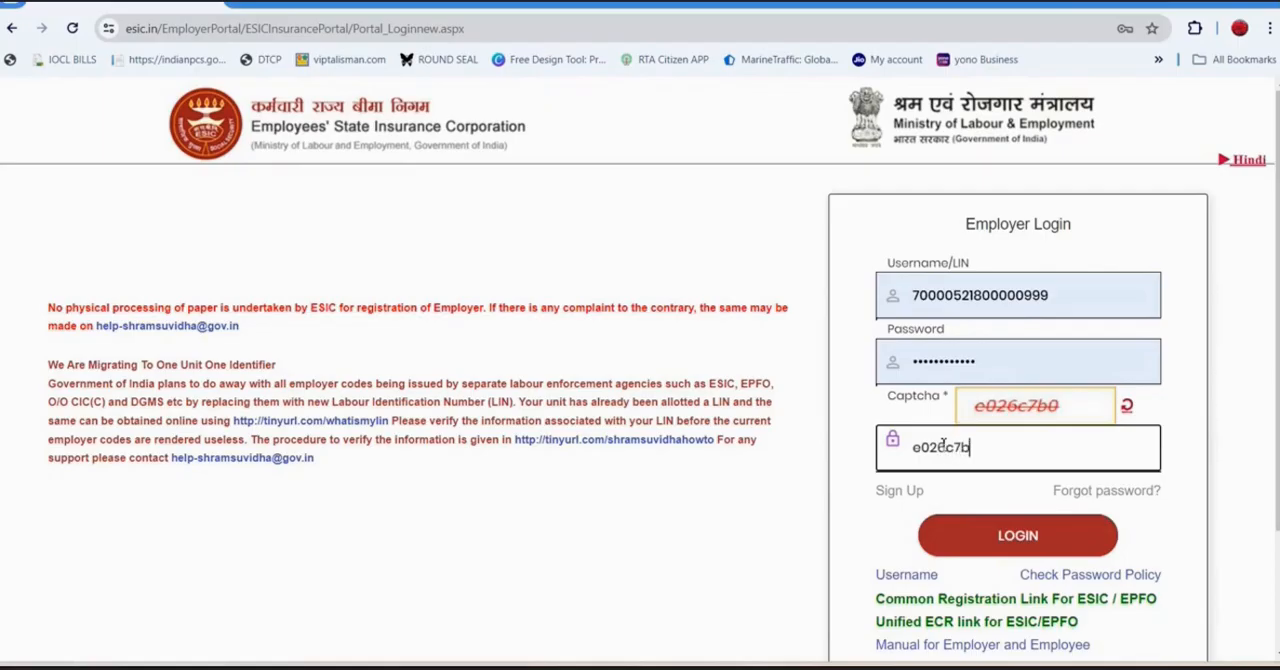
left_click(991, 535)
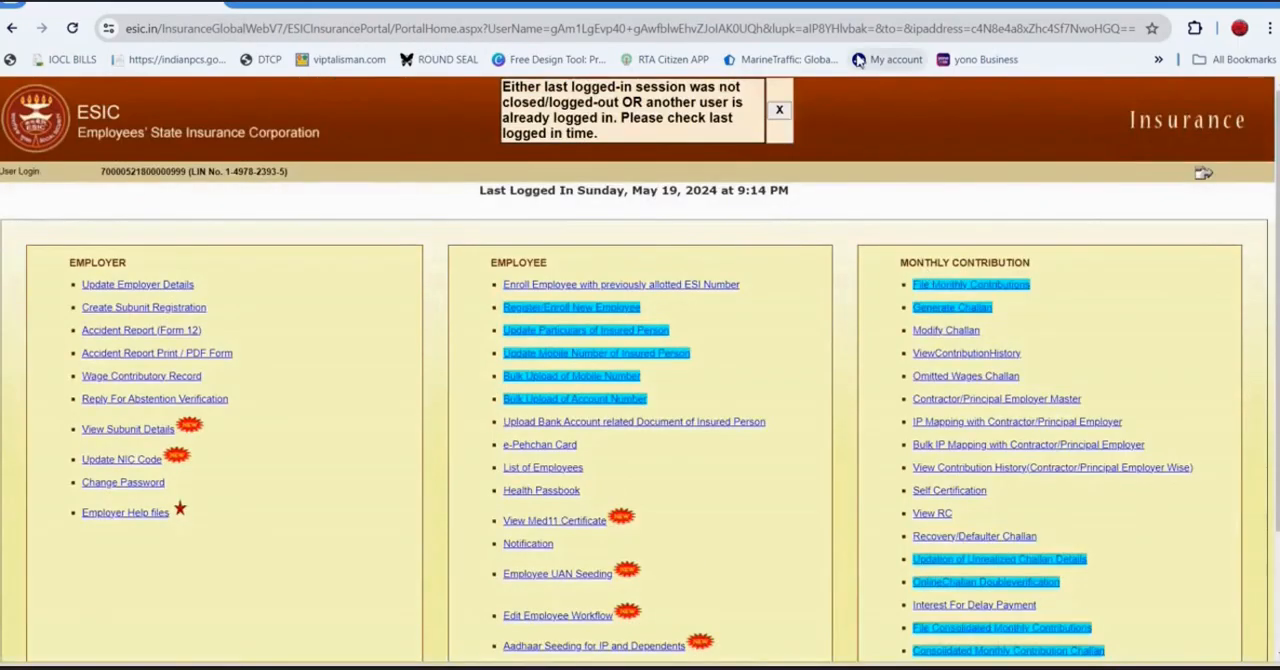
Dismiss the open-session and Aadhaar seeding notices, and agree to the employer declaration on insurance numbers.
left_click(780, 112)
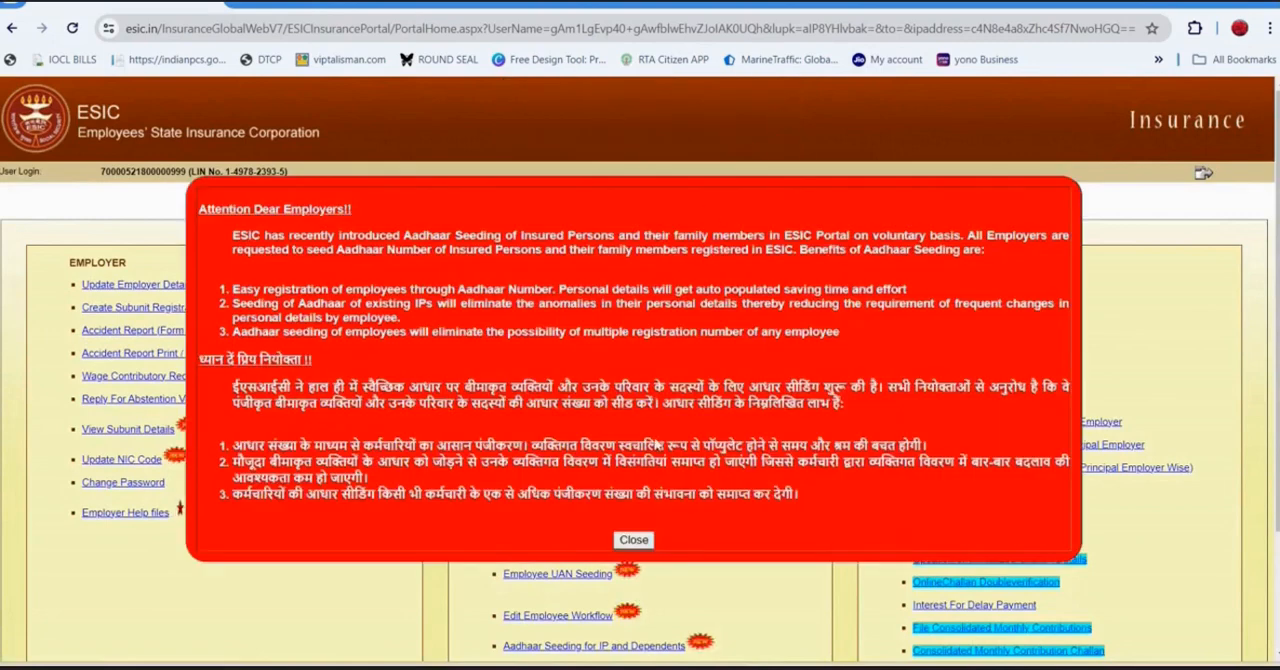
left_click(636, 541)
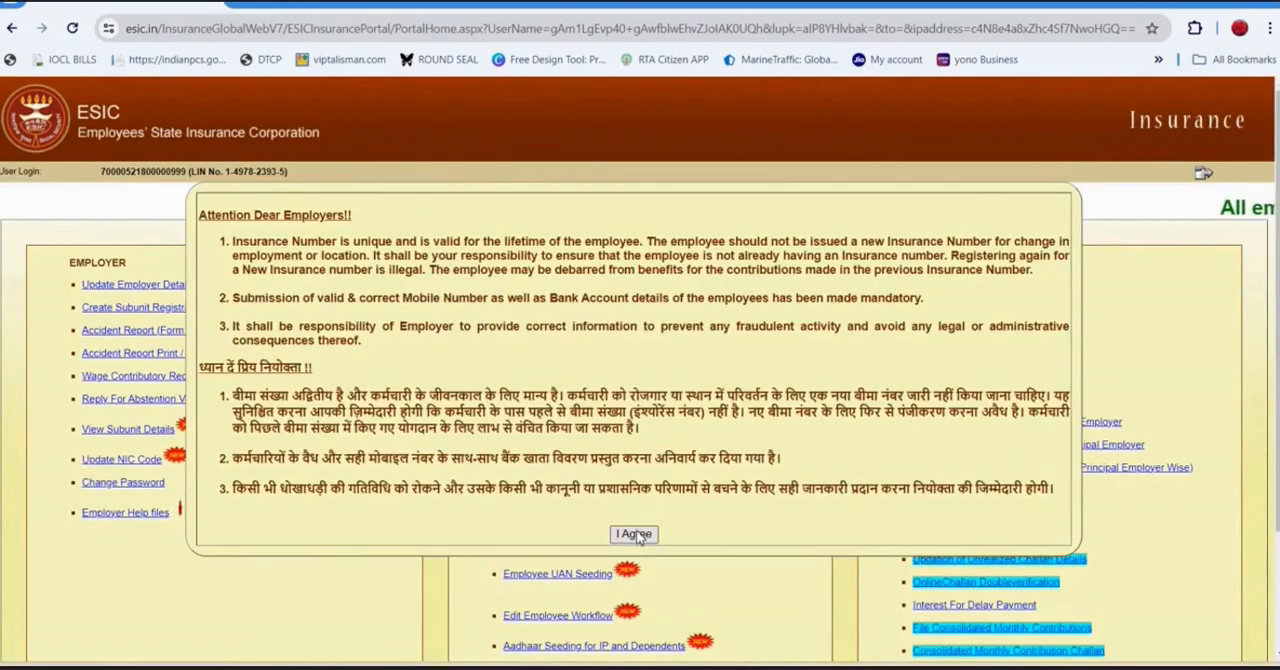
left_click(636, 540)
left_click(638, 540)
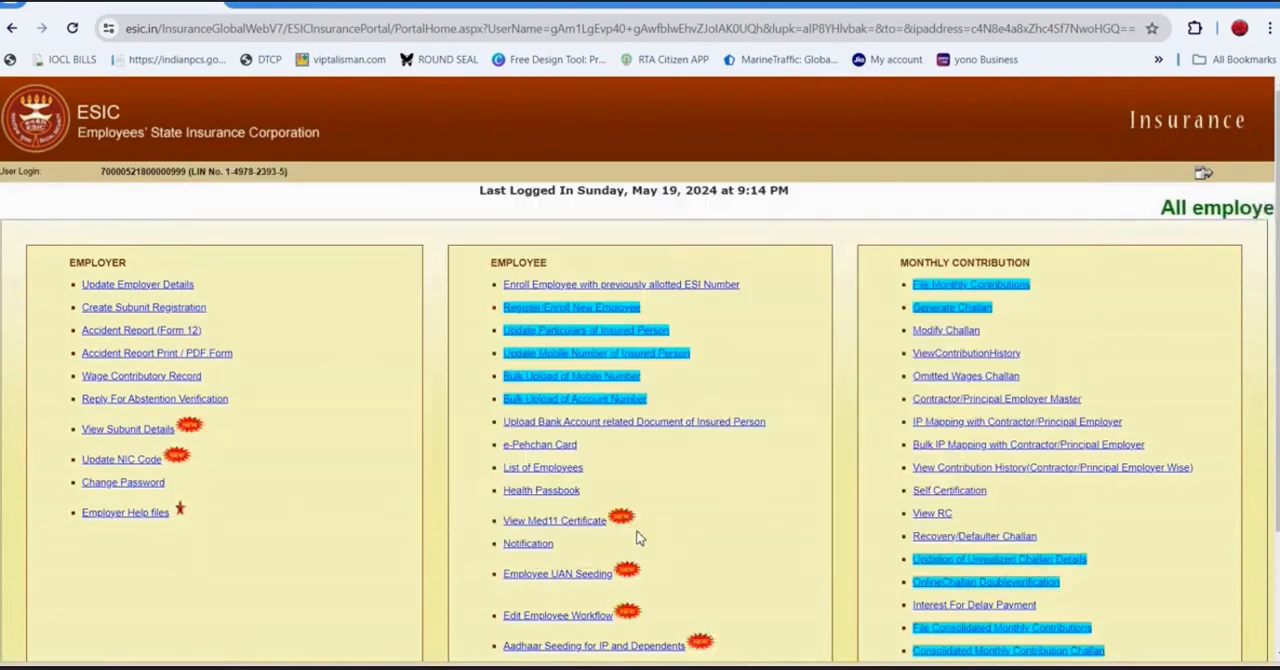
Open the File Monthly Contributions form, acknowledge the mobile number notice, and set the contribution period to Apr 2024.
left_click(966, 290)
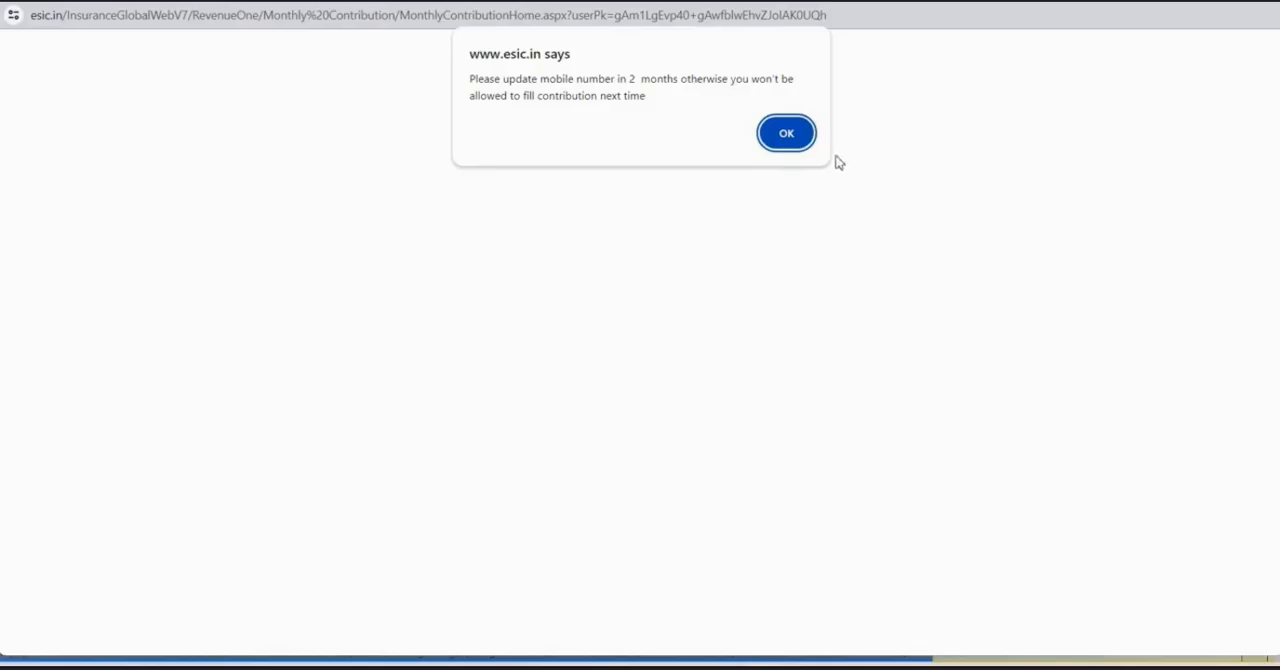
left_click(786, 135)
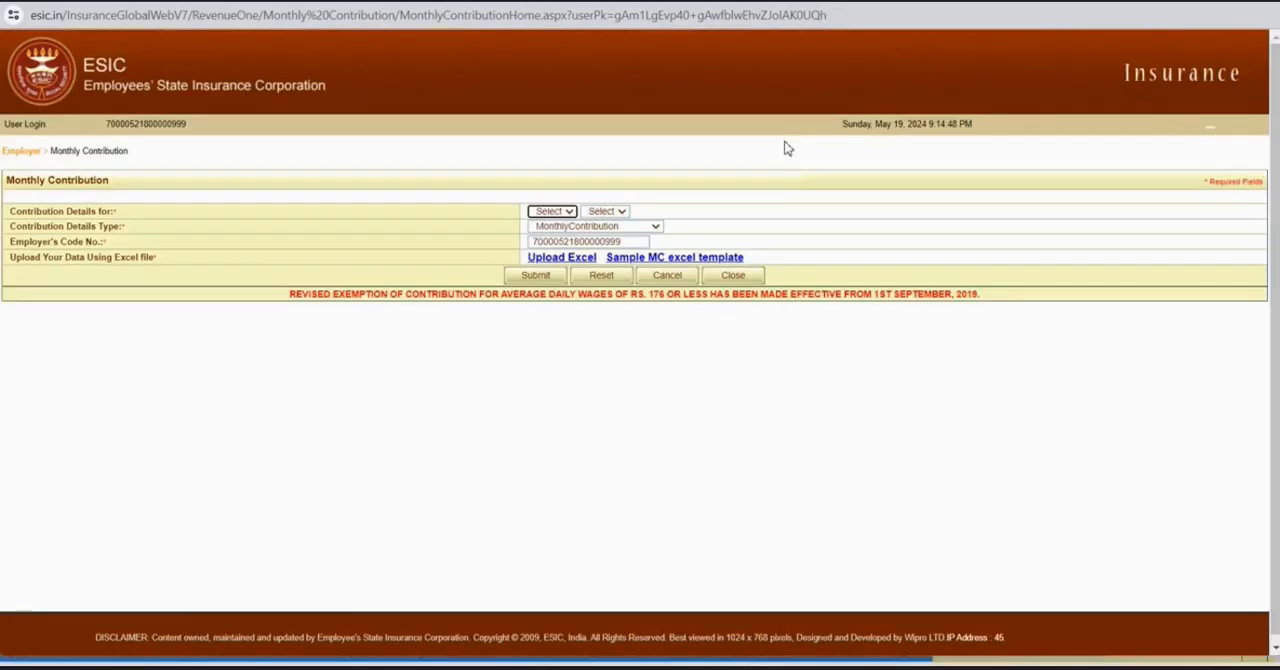
left_click(568, 212)
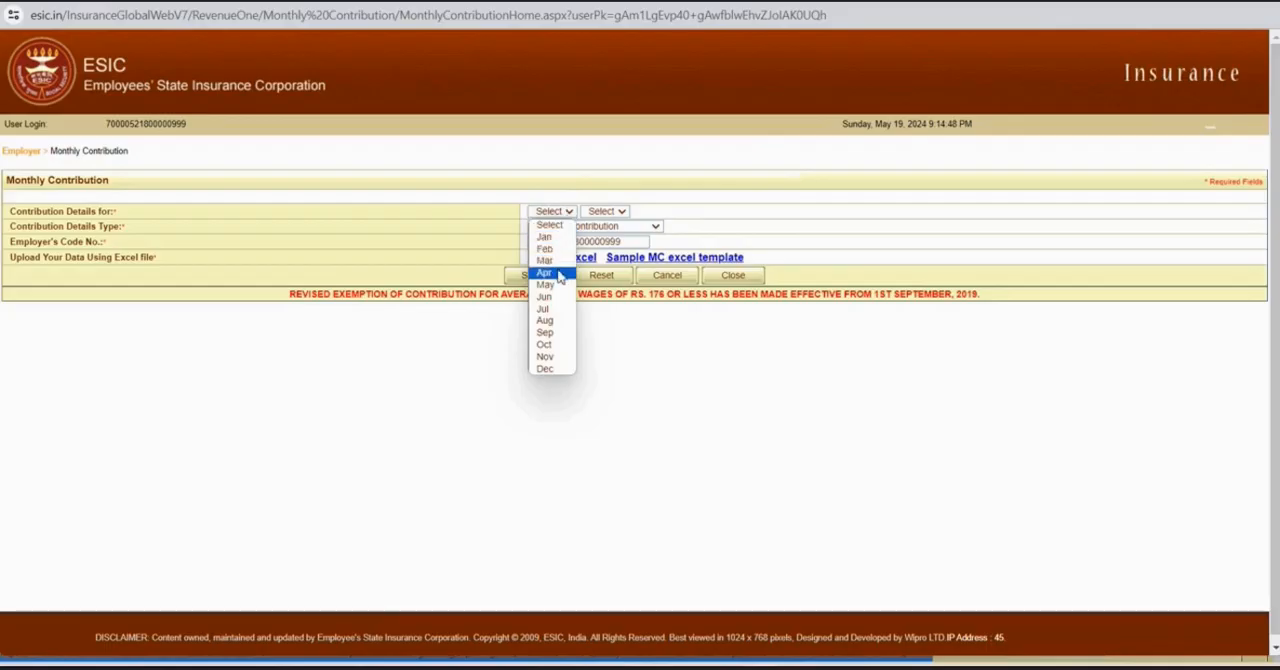
left_click(545, 273)
left_click(605, 211)
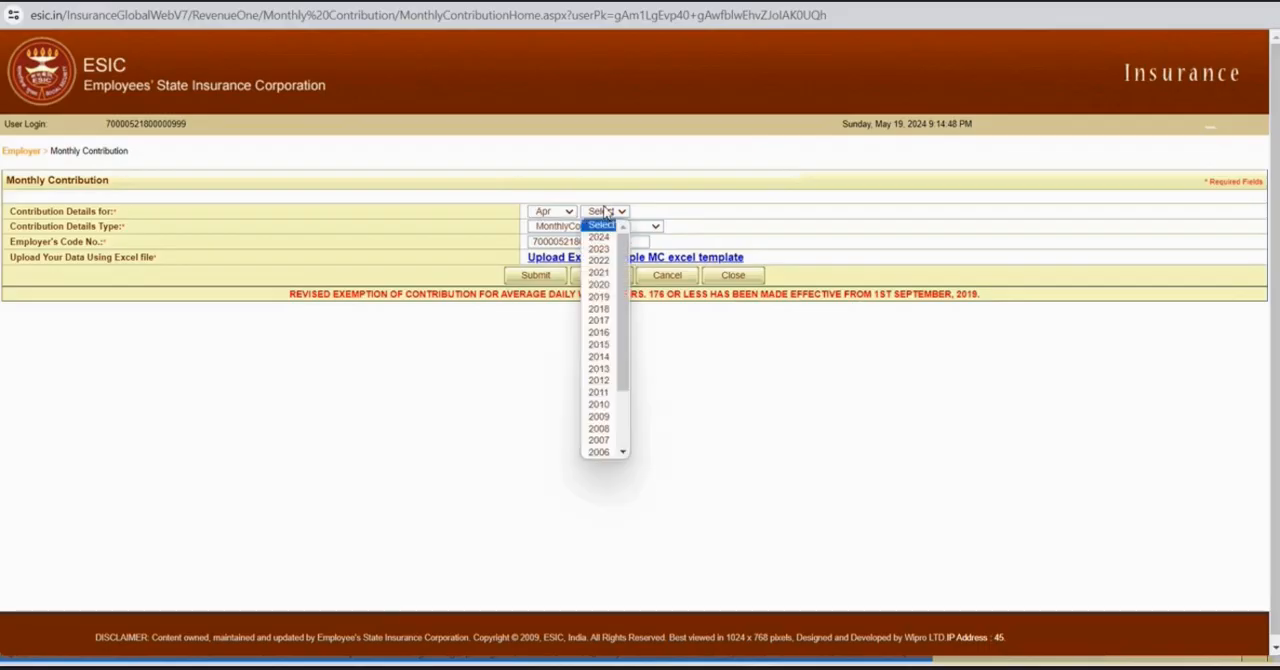
left_click(604, 241)
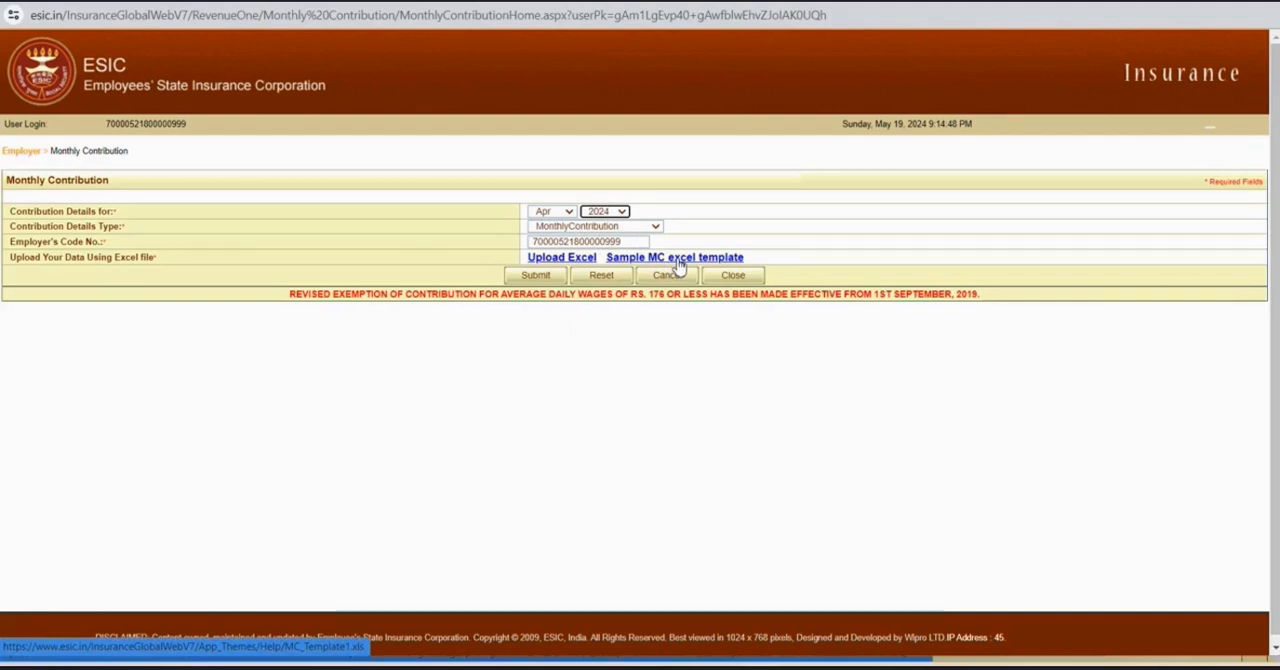
Download the sample MC excel template and switch to the filled-in contribution workbook in Excel.
left_click(678, 262)
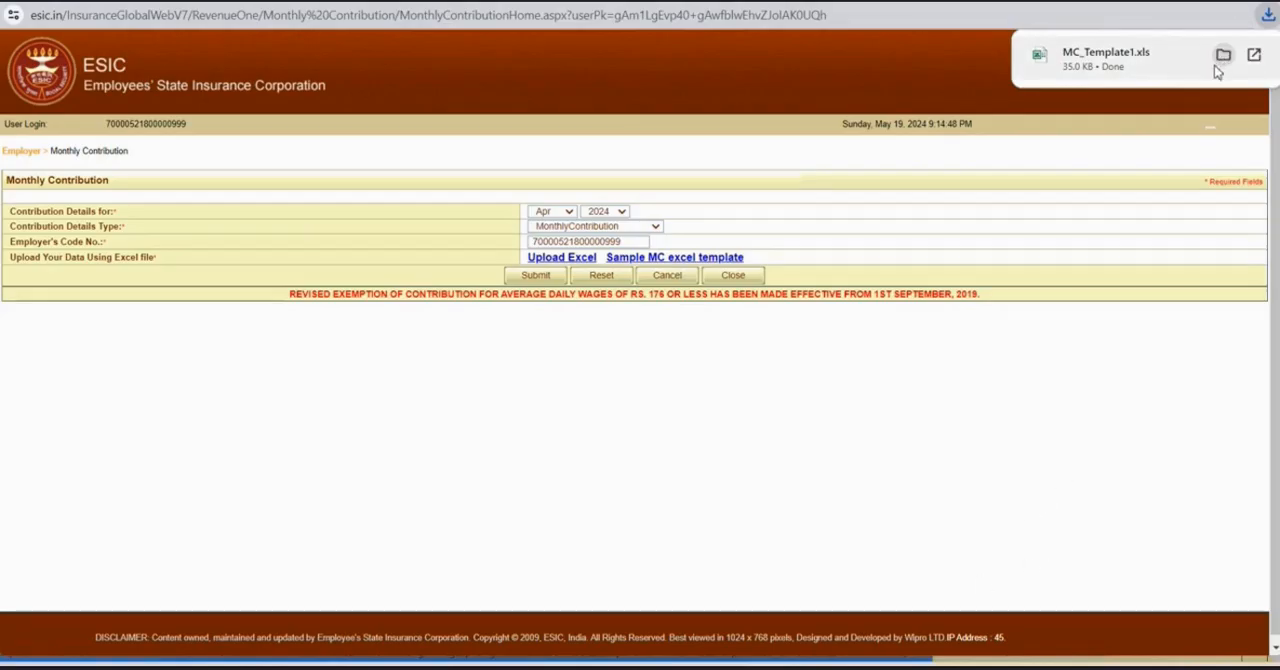
left_click(832, 667)
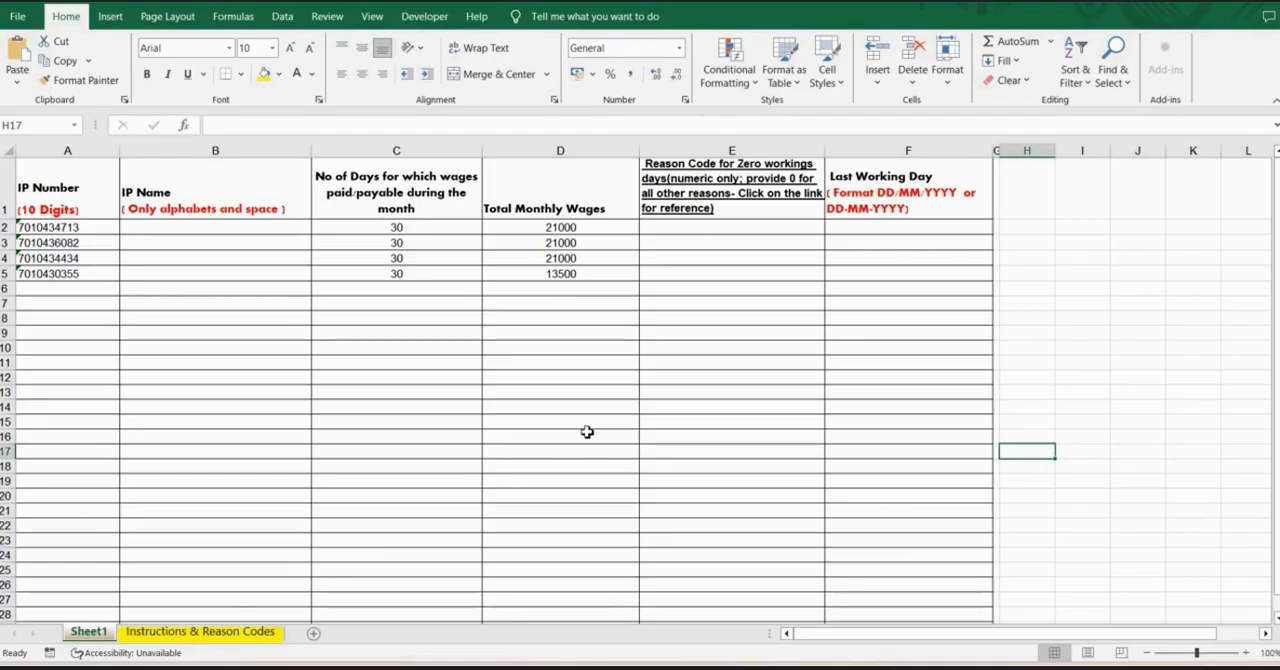
Examine the first employee's IP number, IP name, paid days, total monthly wages and reason code cells in Sheet1.
left_click(72, 228)
left_click(178, 229)
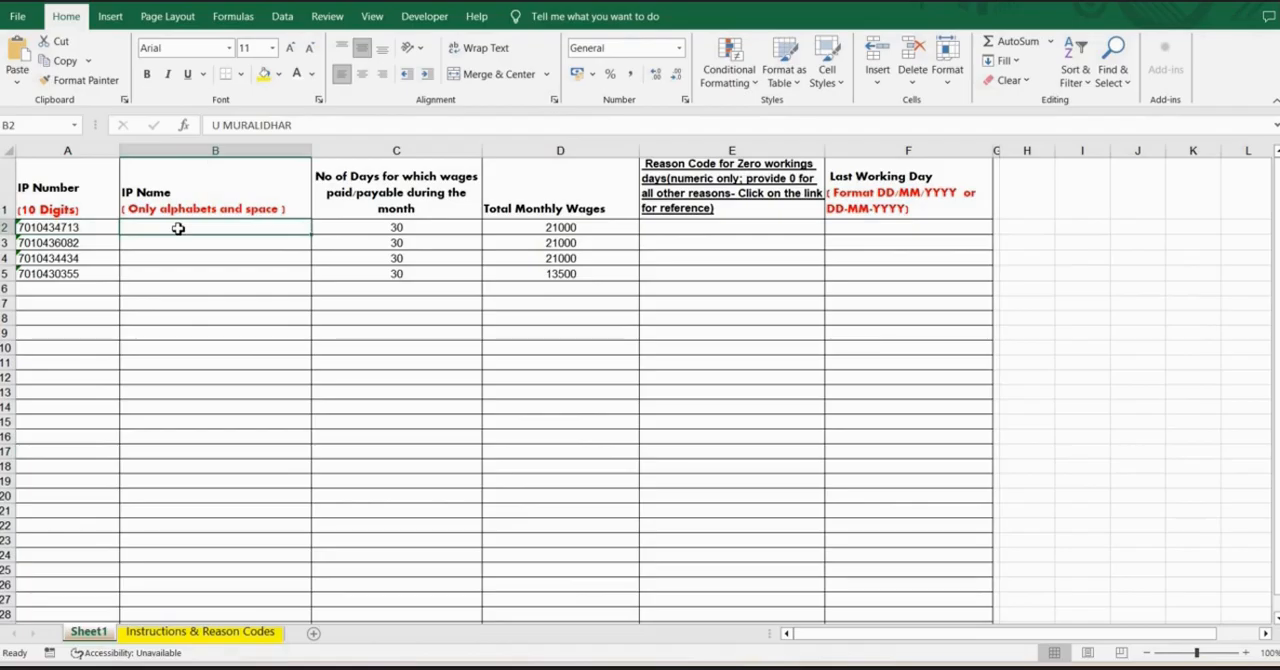
left_click(428, 231)
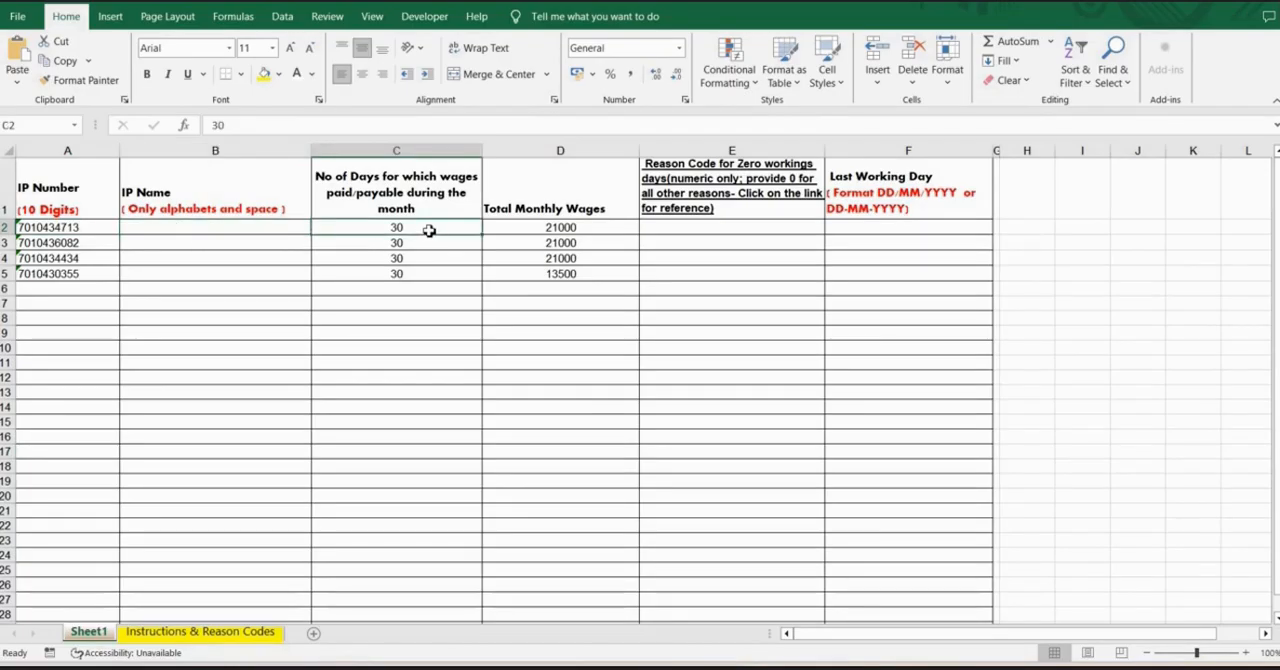
left_click(540, 230)
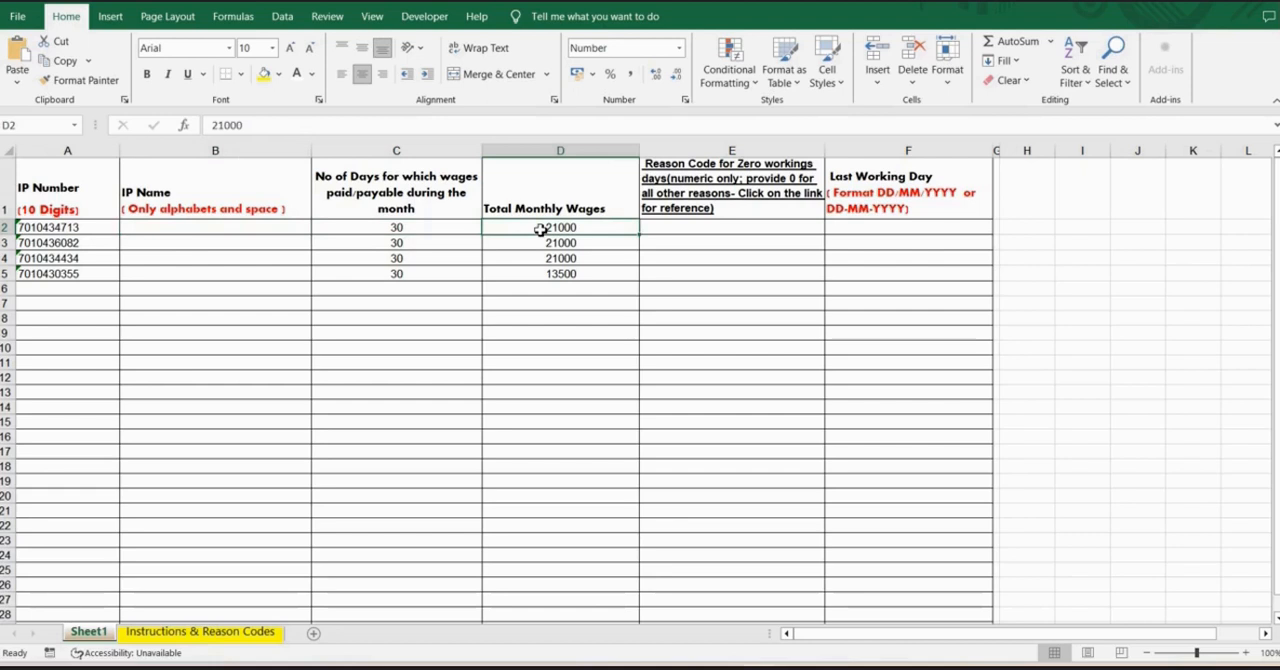
left_click(448, 231)
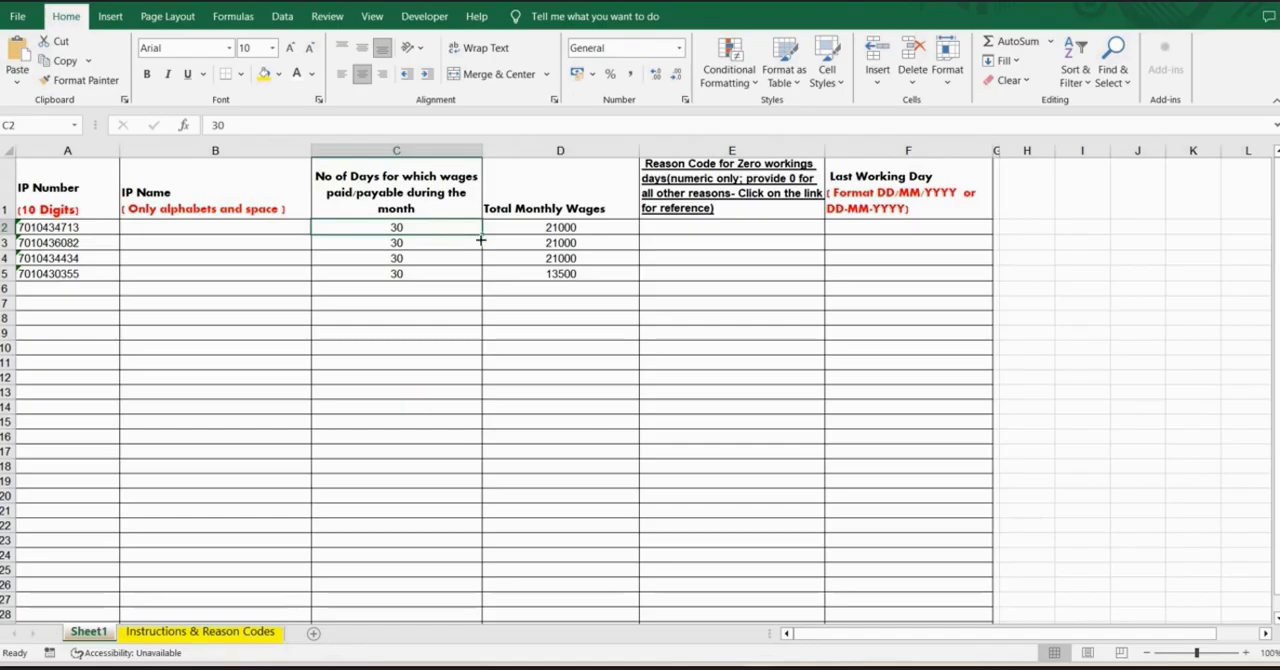
left_click(707, 227)
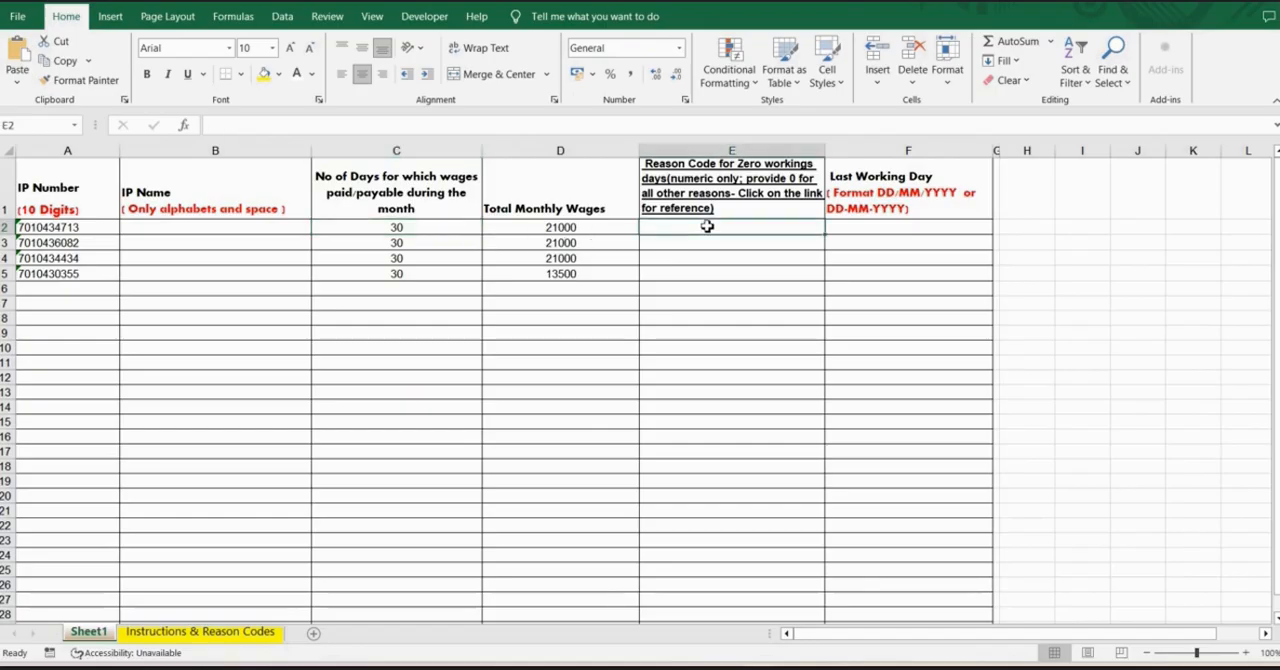
Look up the code and note for Left Service in the Instructions & Reason Codes sheet.
left_click(219, 632)
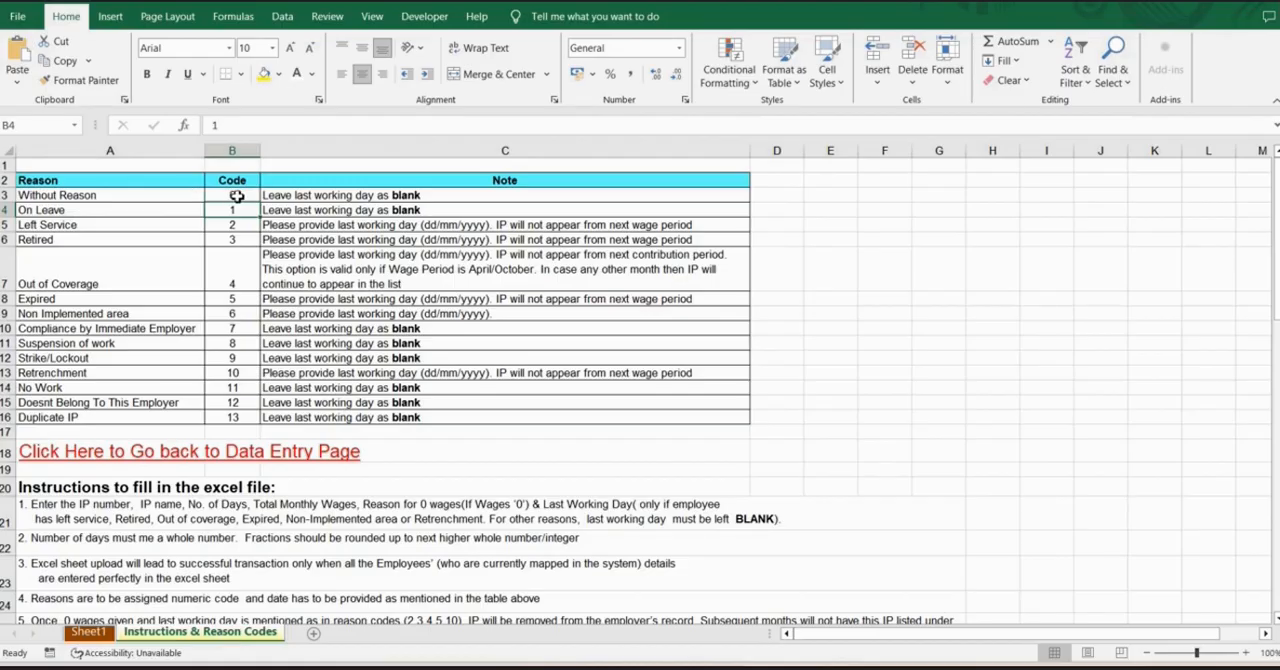
left_click(100, 633)
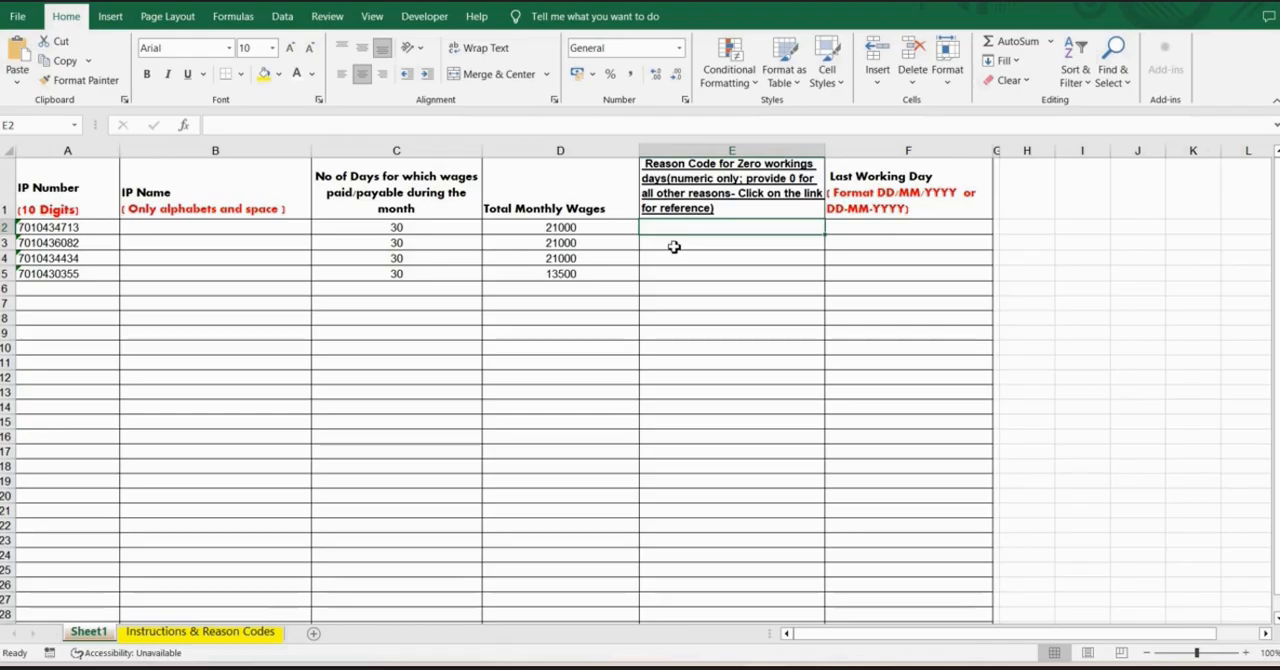
left_click(248, 633)
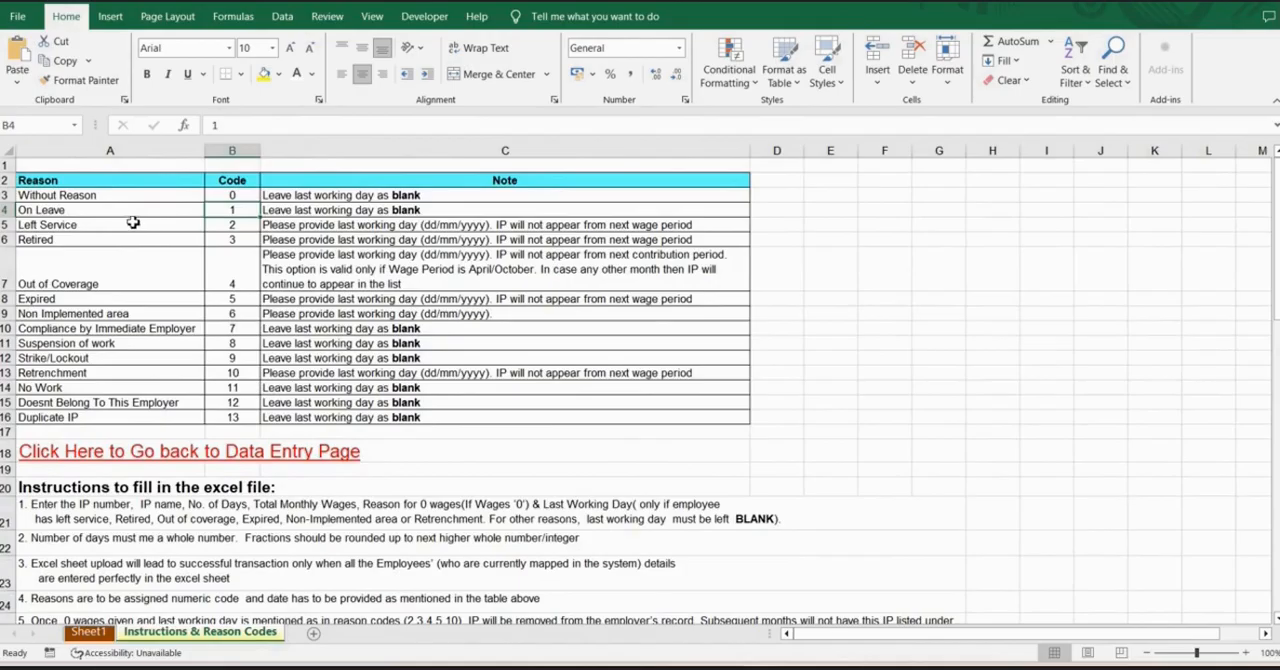
left_click(82, 224)
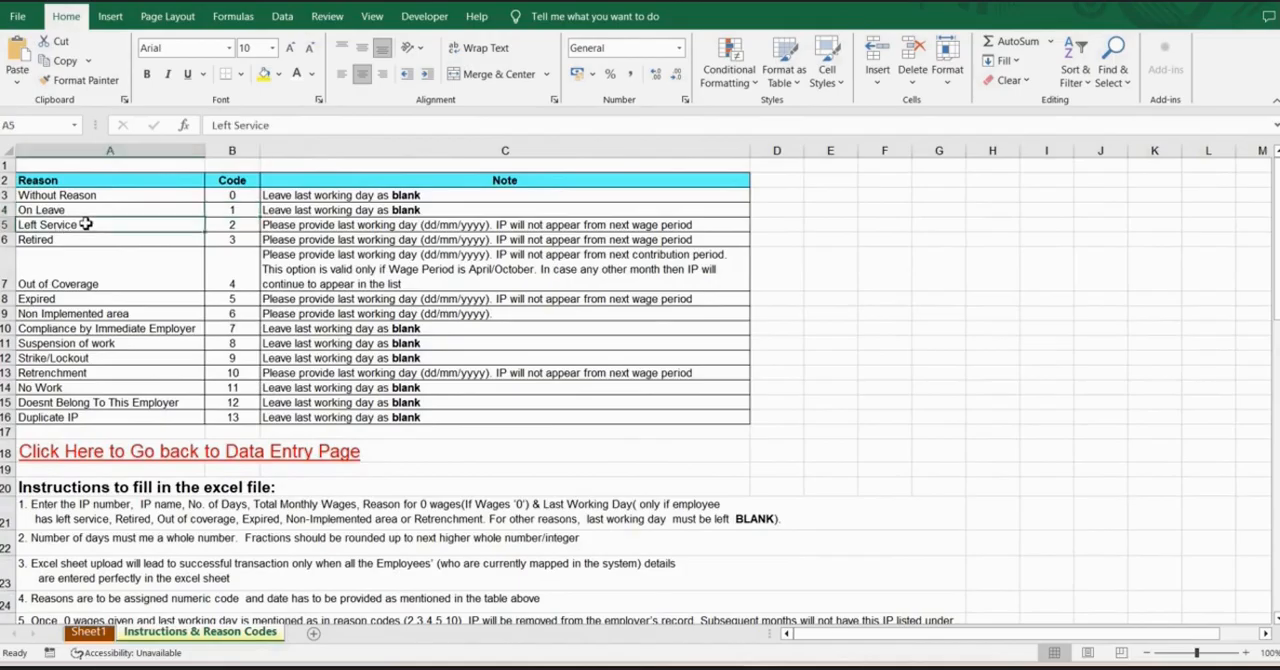
left_click(222, 228)
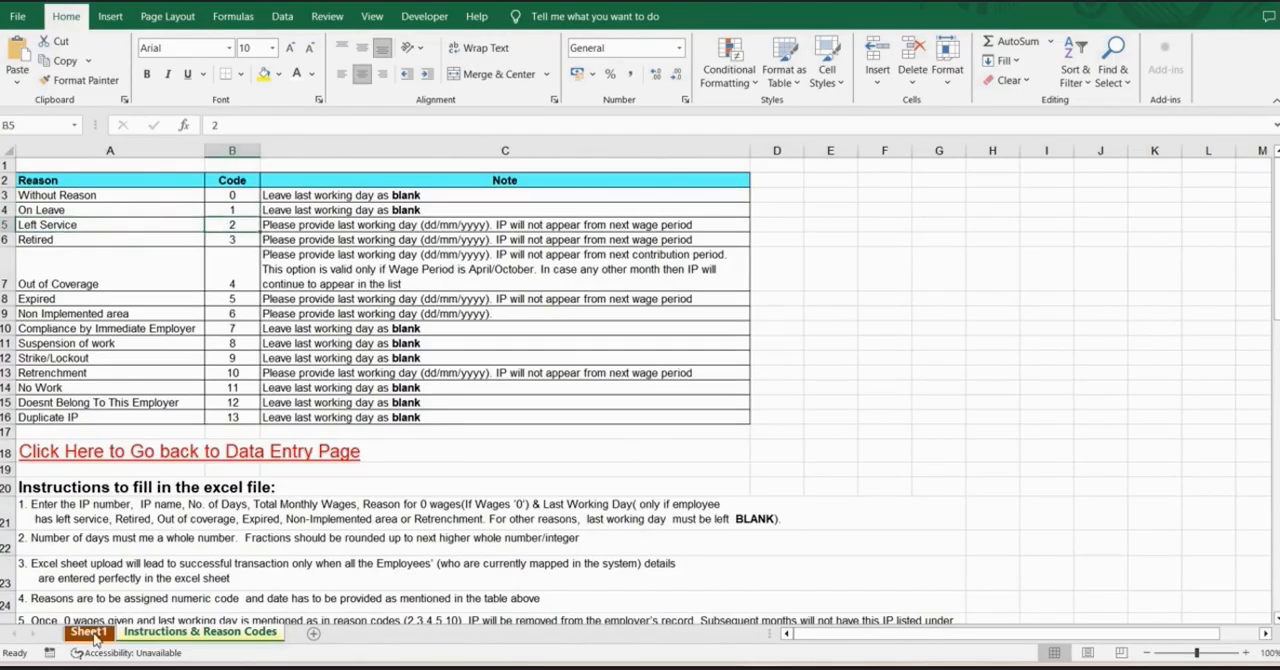
Try reason code 2 for the first employee in Sheet1, and clear the entry from E2.
left_click(89, 633)
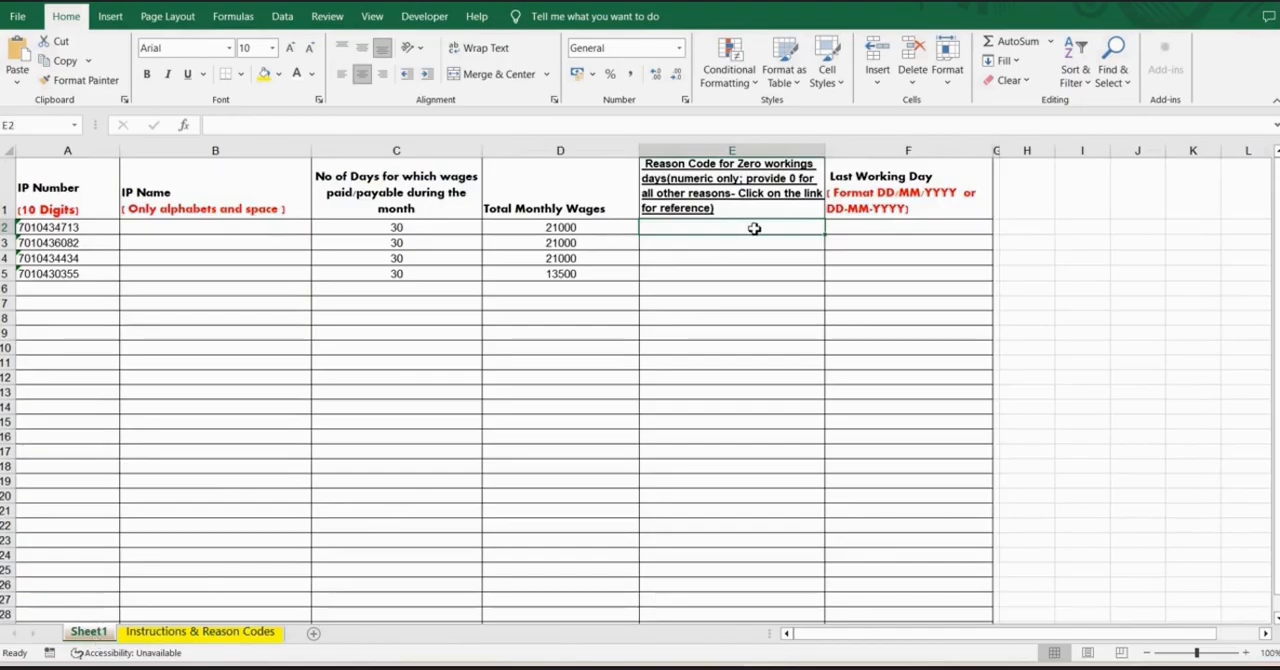
type("2")
left_click(888, 226)
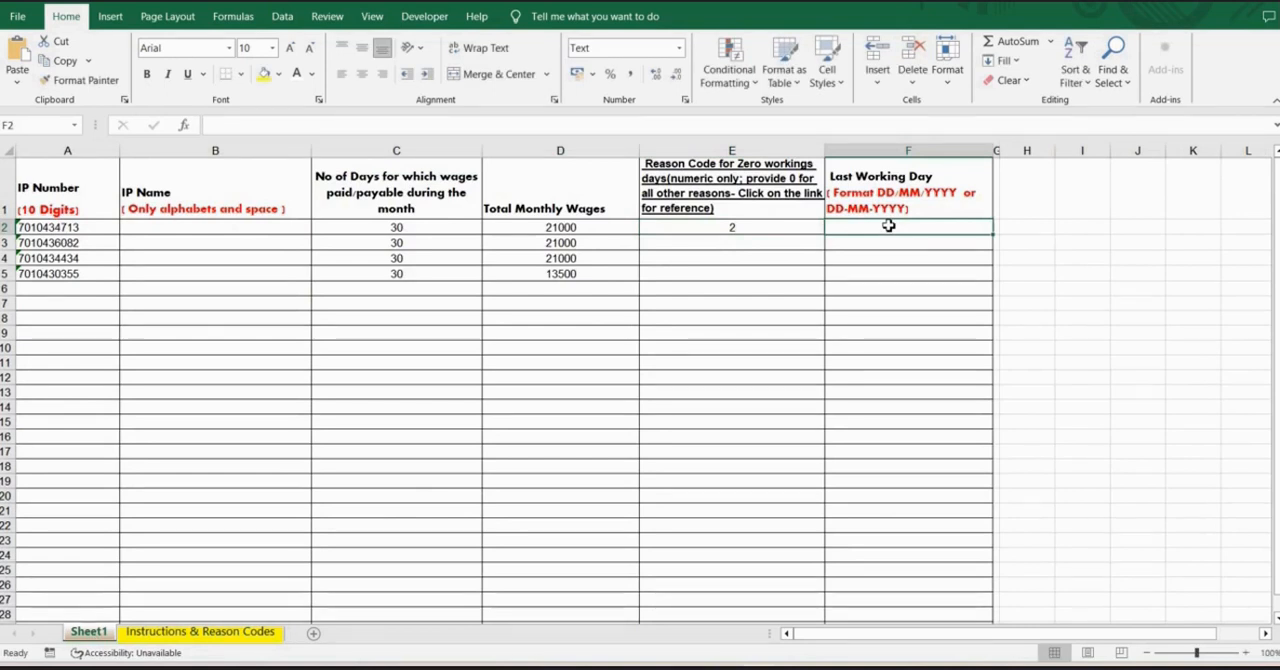
left_click(758, 229)
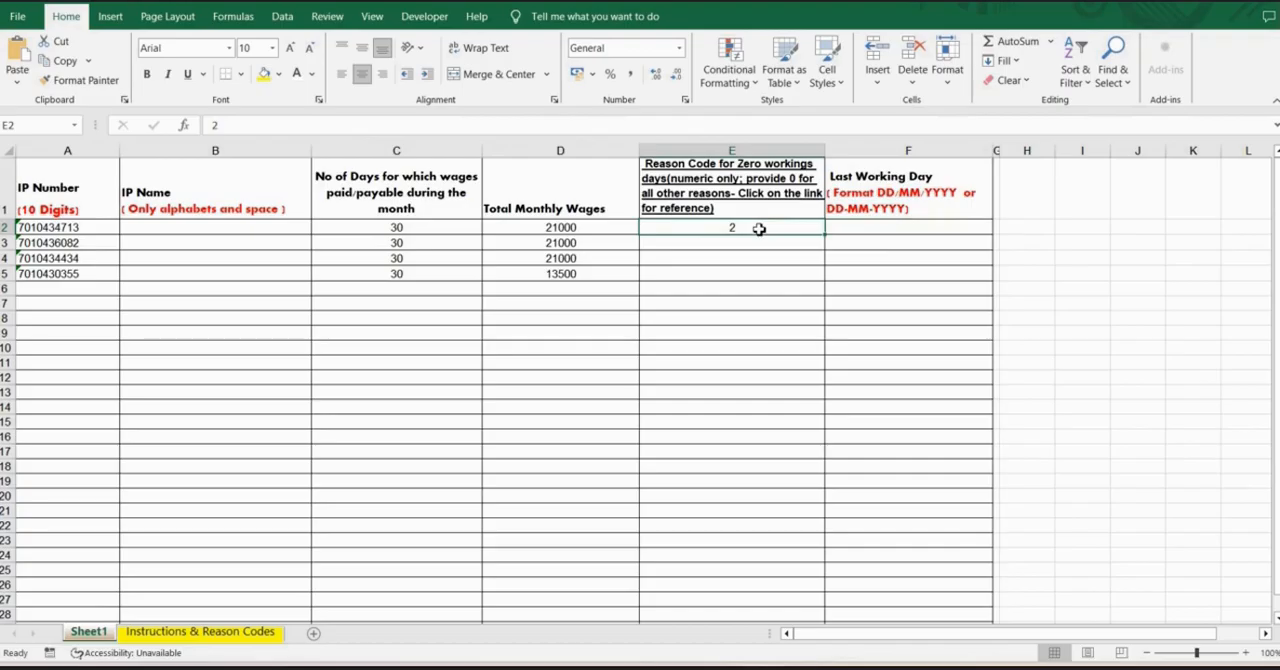
key("Delete")
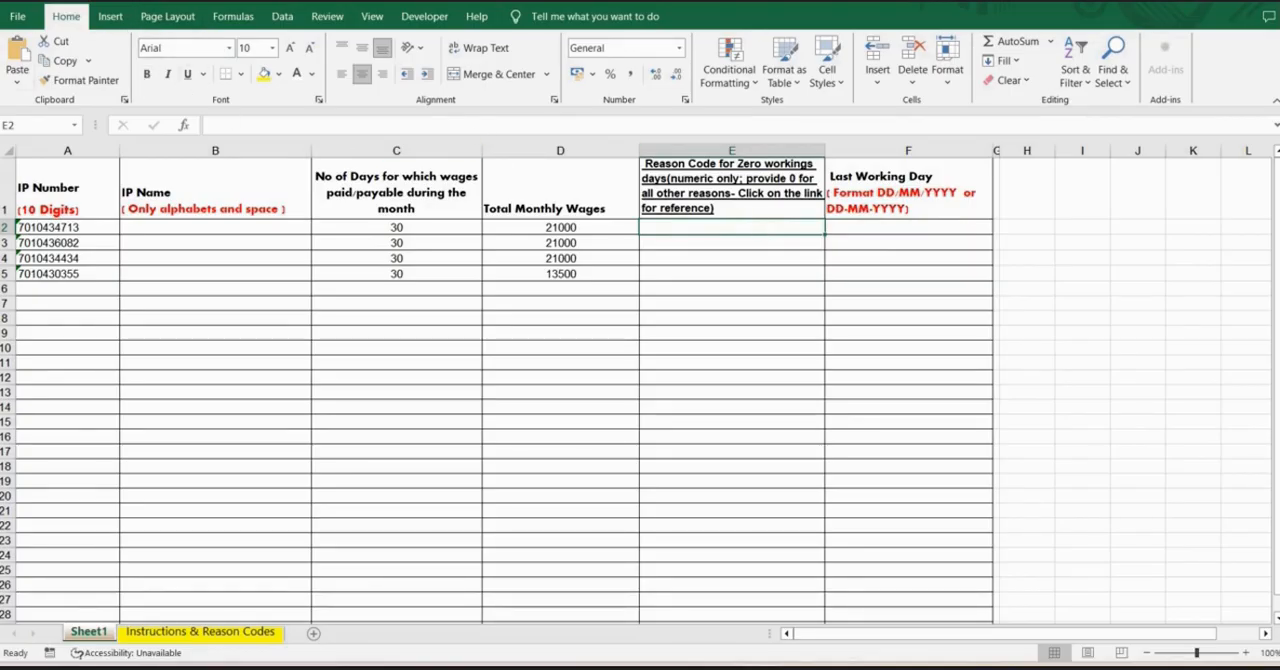
Save the workbook in its current format despite the compatibility check, and switch back to the Monthly Contribution window in Chrome.
key("ctrl+s")
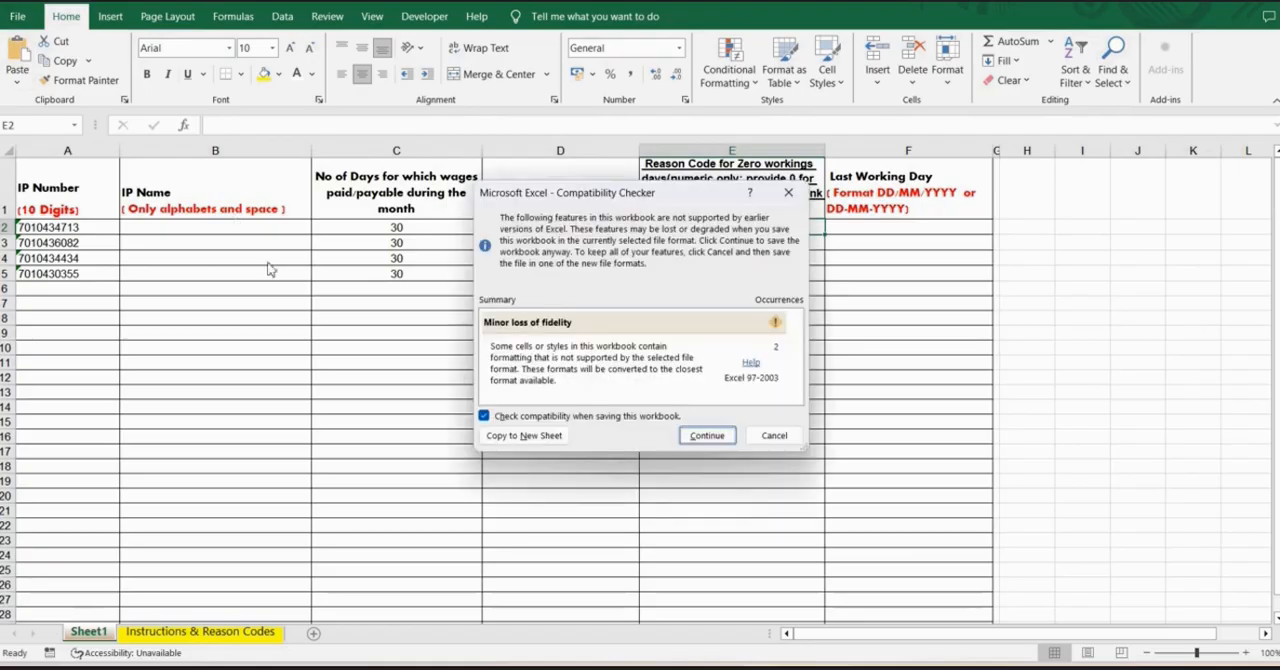
left_click(706, 436)
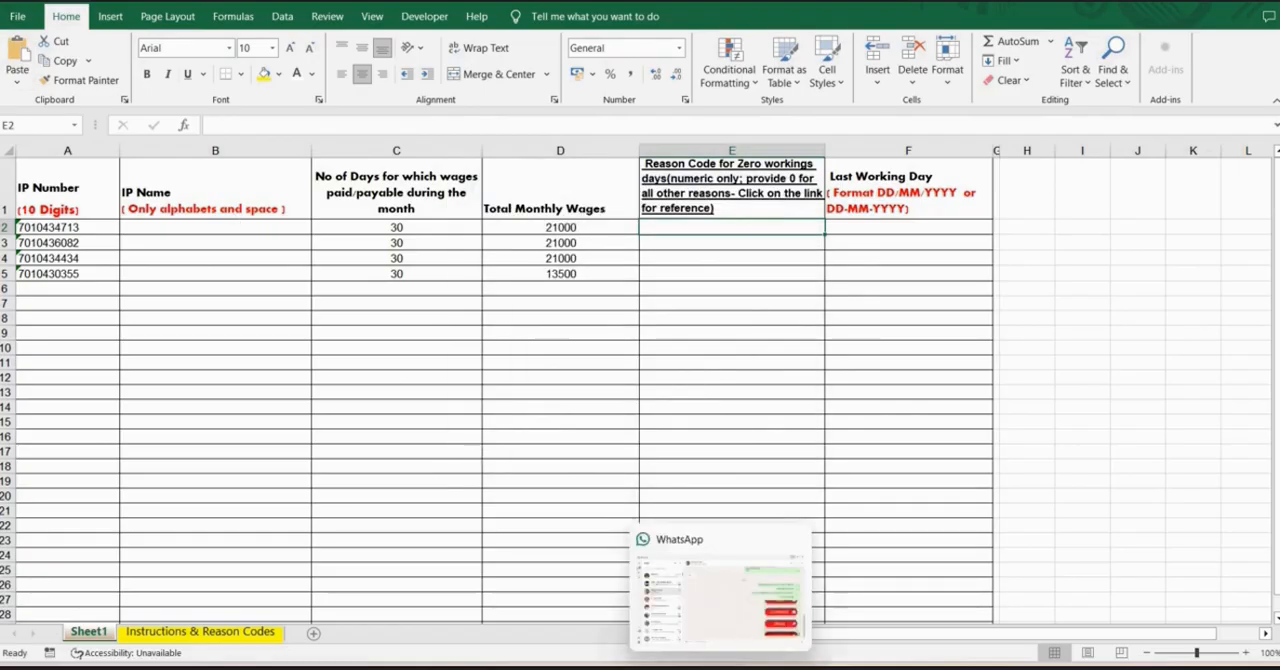
mouse_move(645, 650)
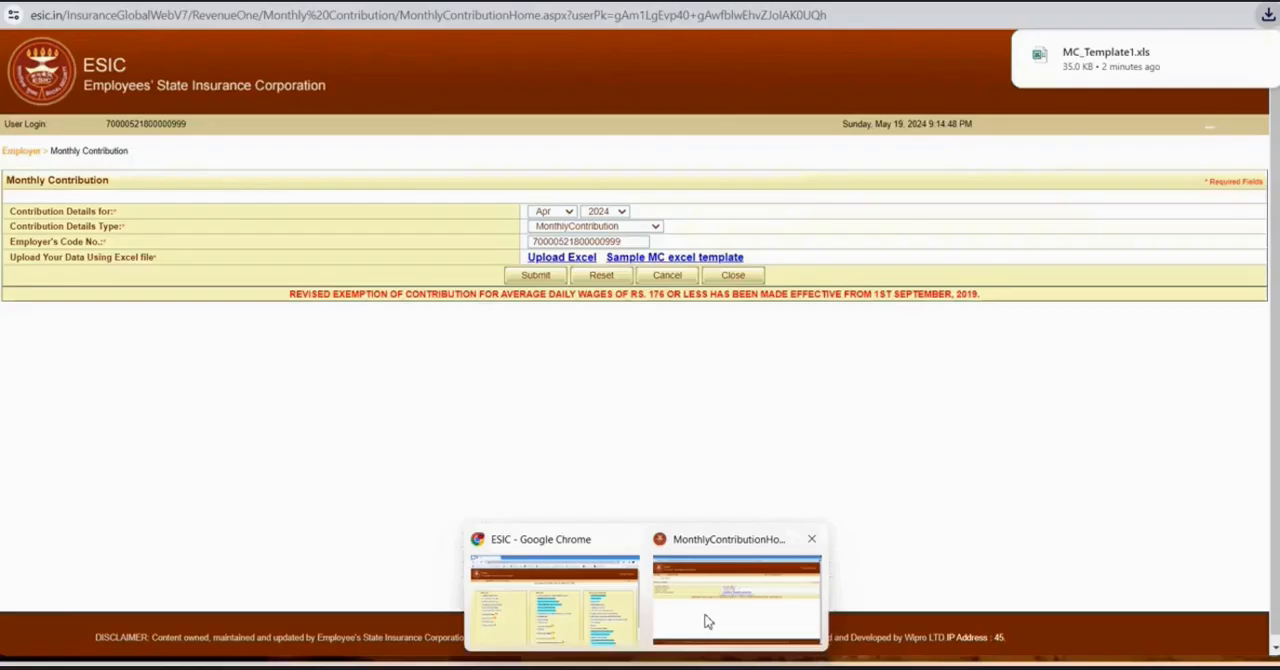
left_click(709, 614)
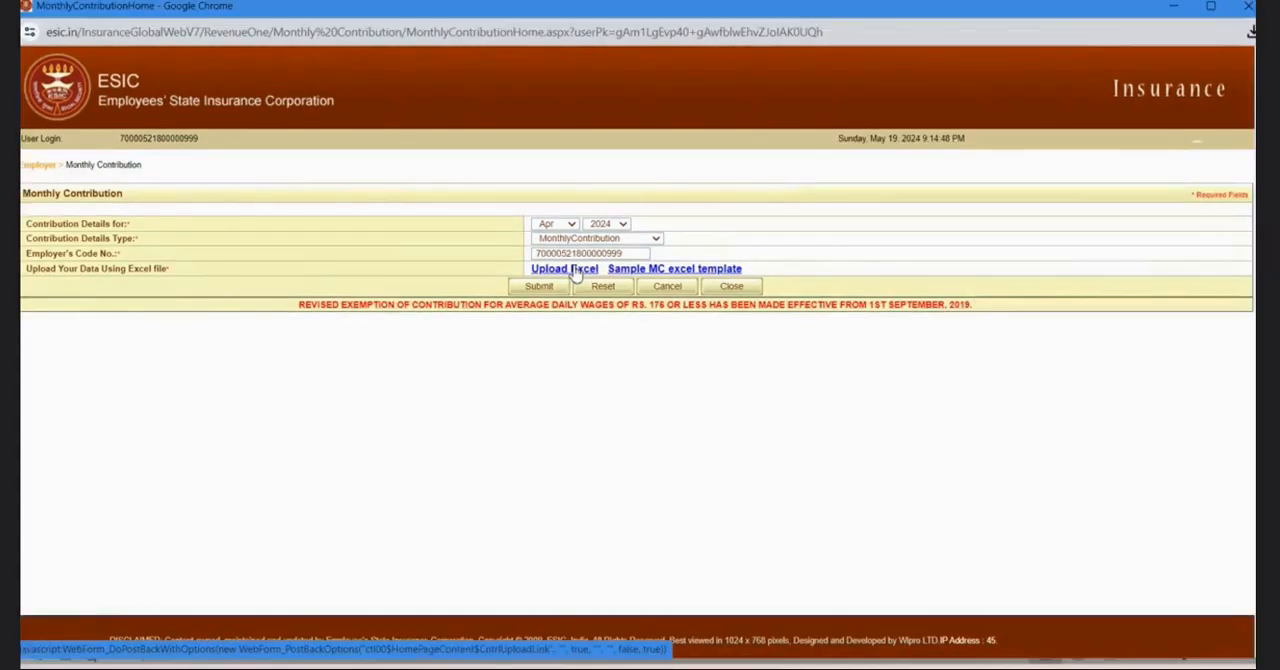
Upload MC_Template1.xls as the monthly contribution data through Upload Excel and accept the continuation prompt.
left_click(576, 270)
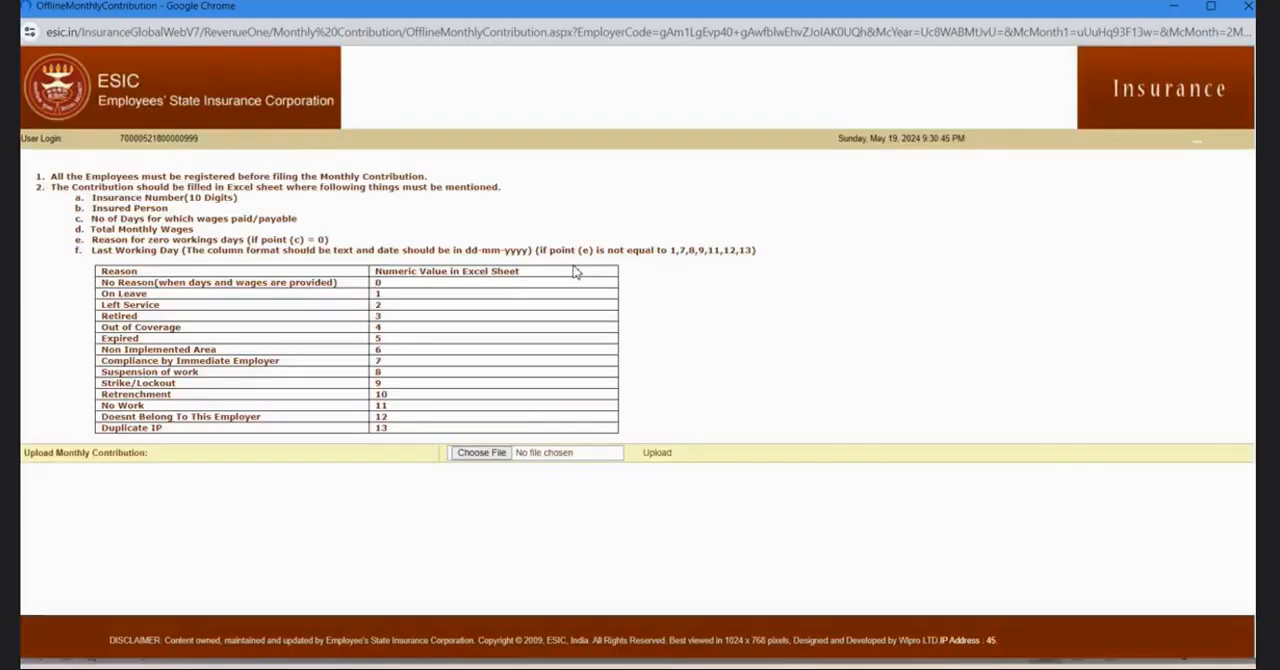
left_click(489, 453)
double_click(213, 143)
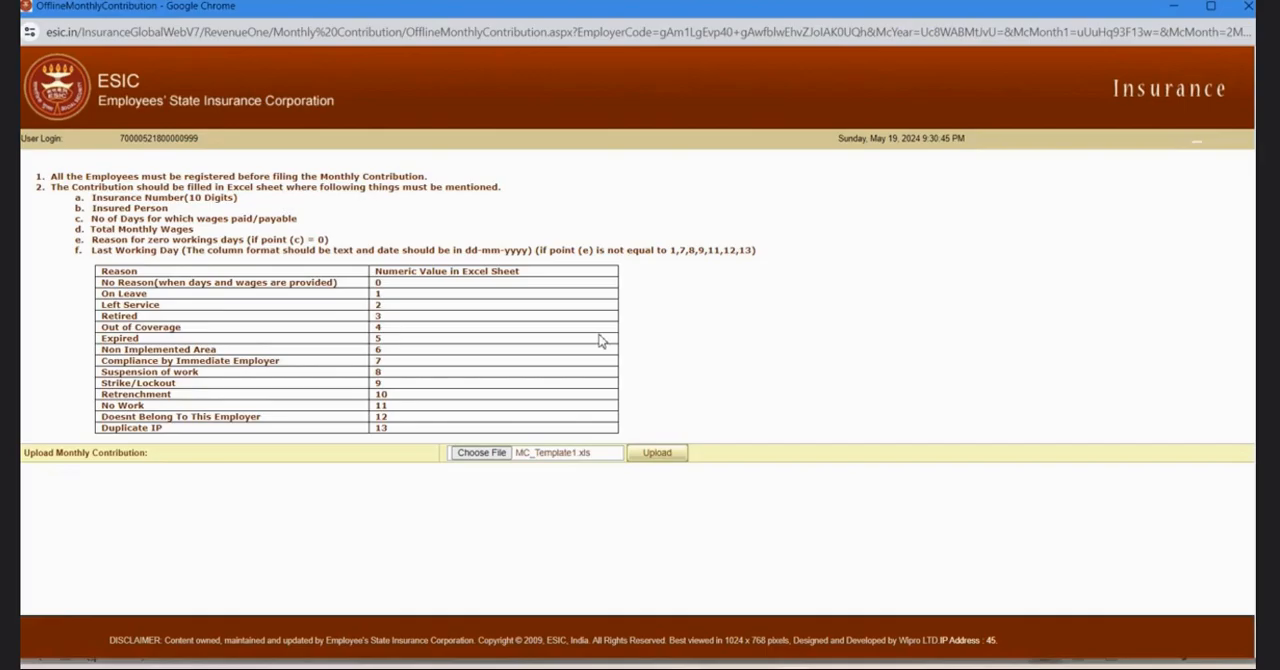
left_click(657, 454)
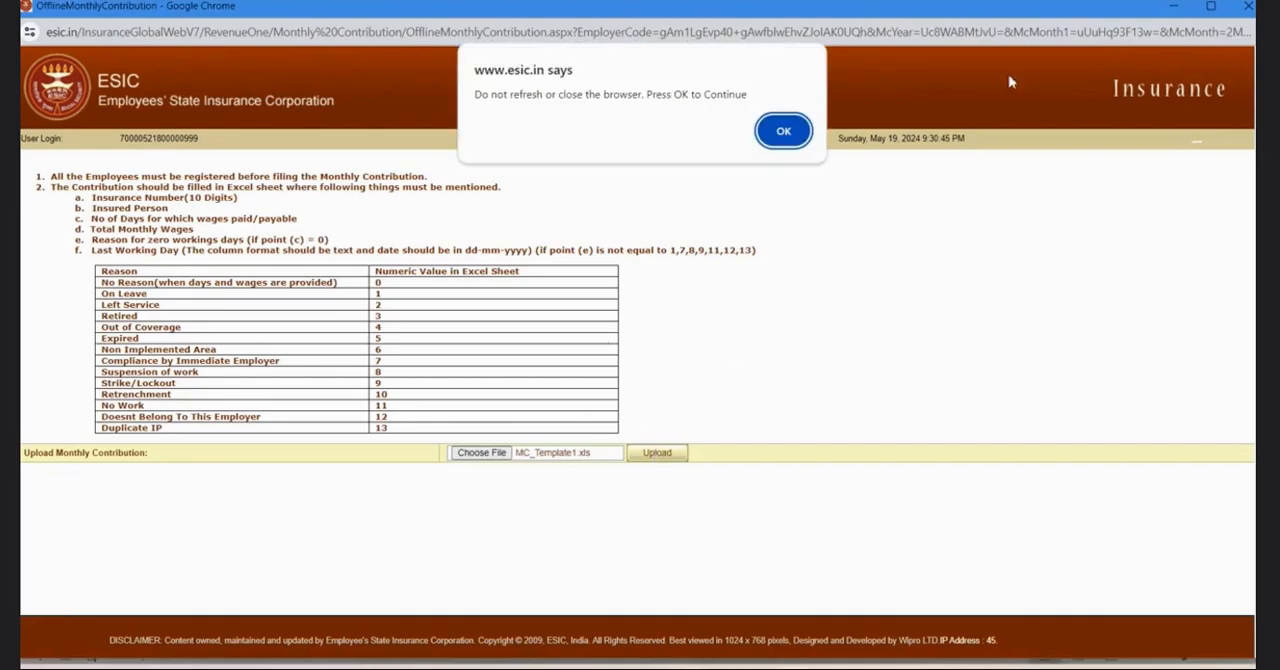
left_click(784, 131)
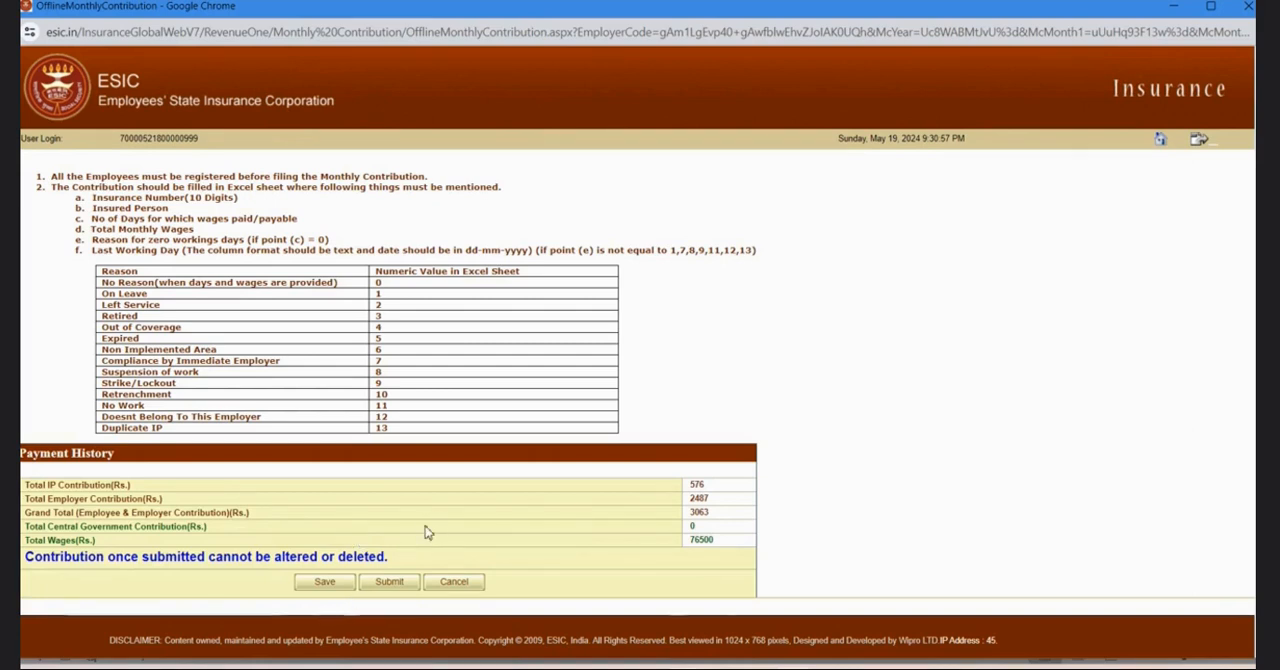
Save the uploaded contribution data on the portal, and reopen the already uploaded Excel for the Apr 2024 monthly contribution.
left_click(338, 586)
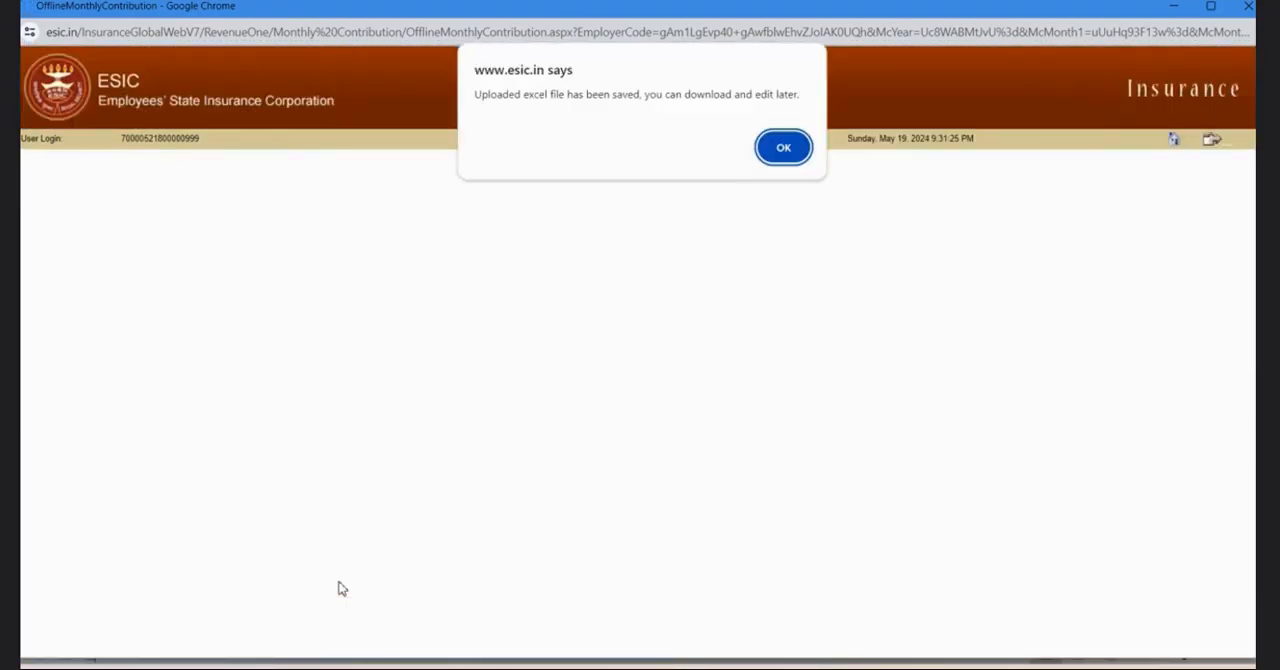
left_click(783, 150)
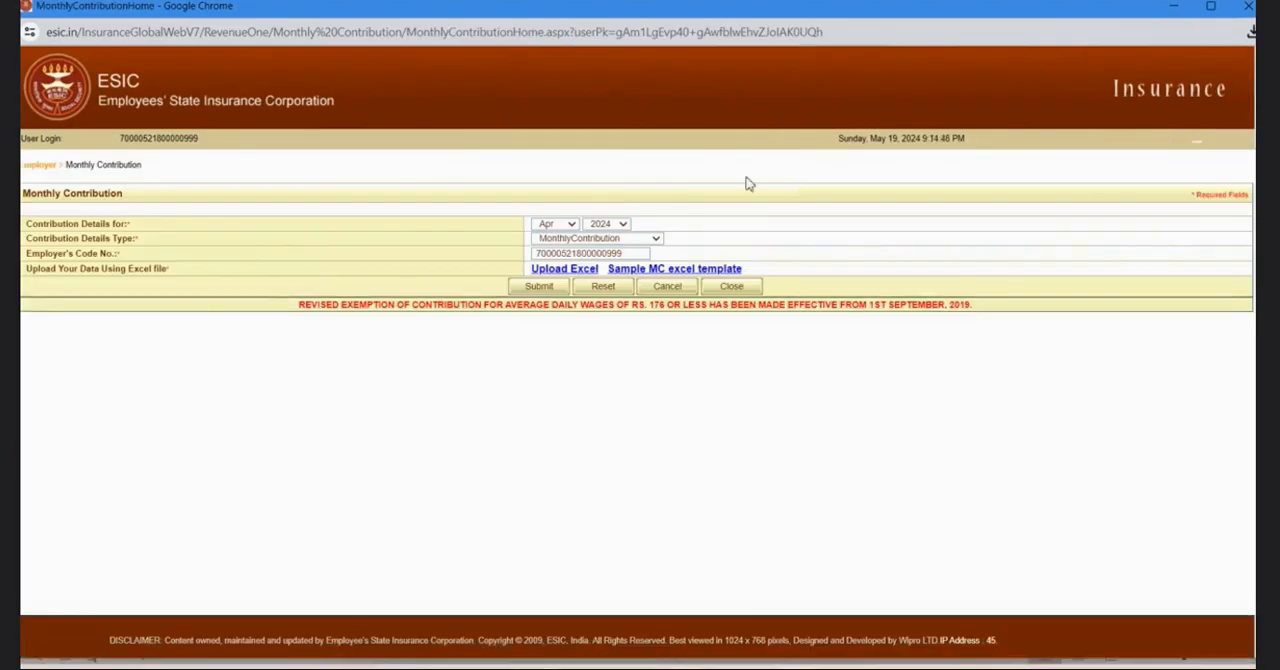
left_click(540, 287)
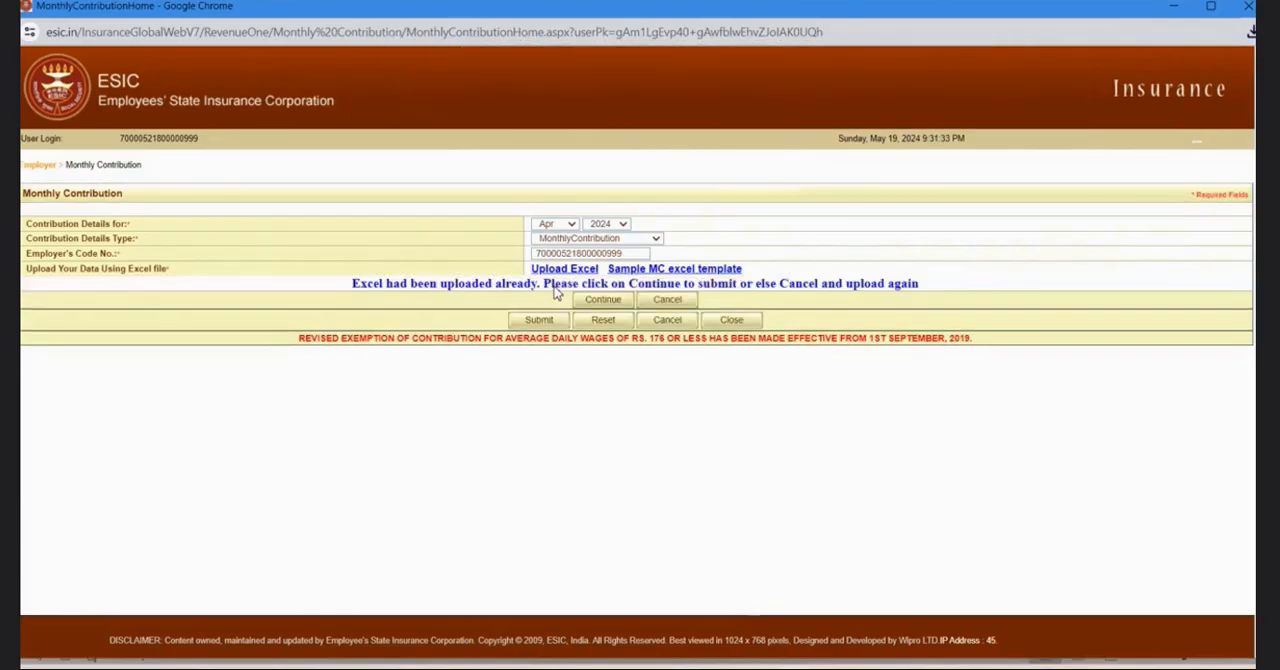
left_click(608, 301)
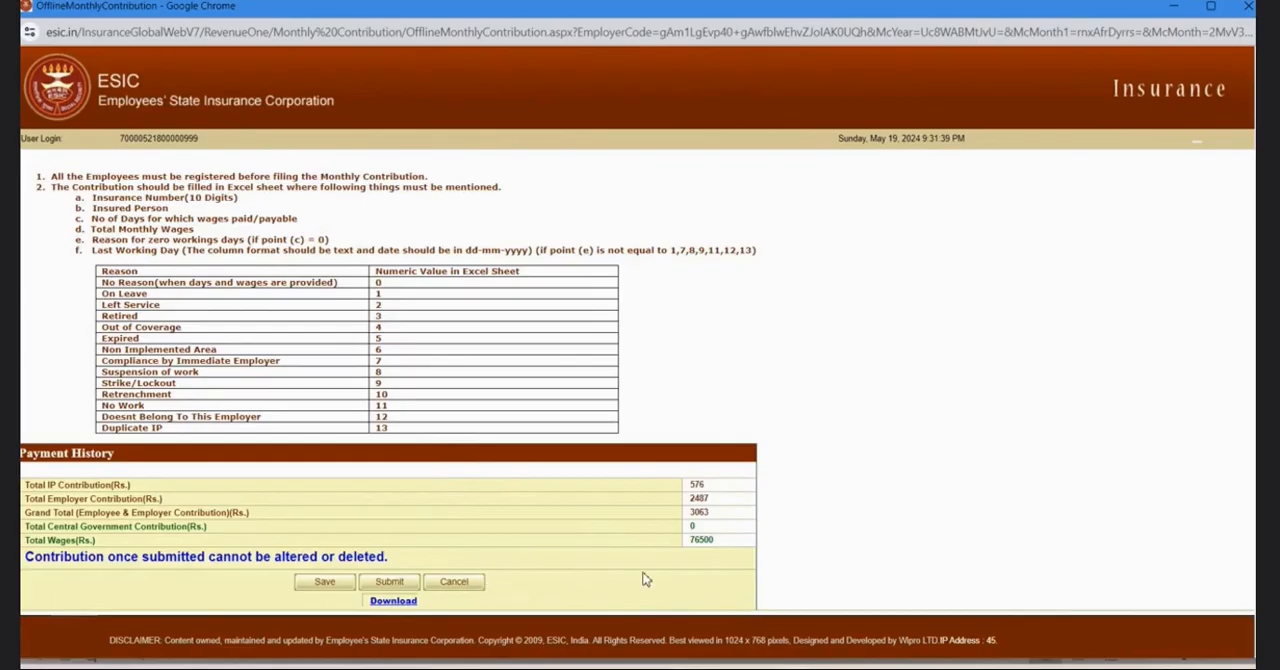
Submit the Apr 2024 contribution as verified data, accept the prompts, and close the Monthly Contribution window.
left_click(389, 582)
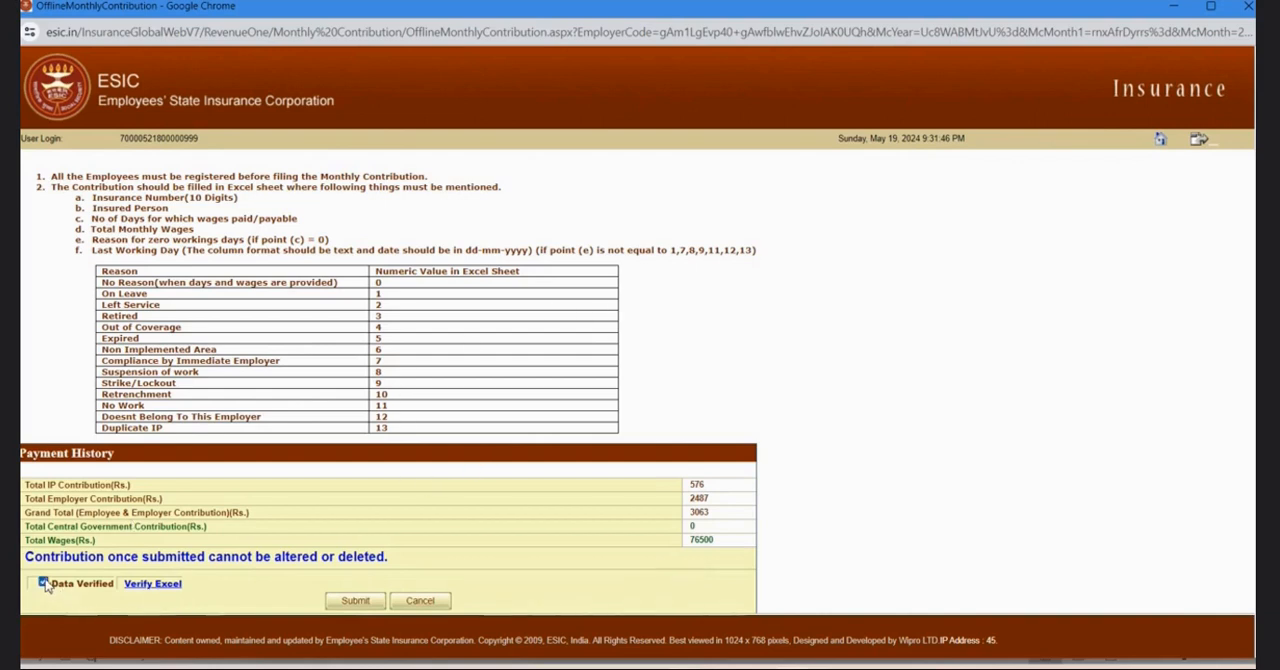
left_click(356, 602)
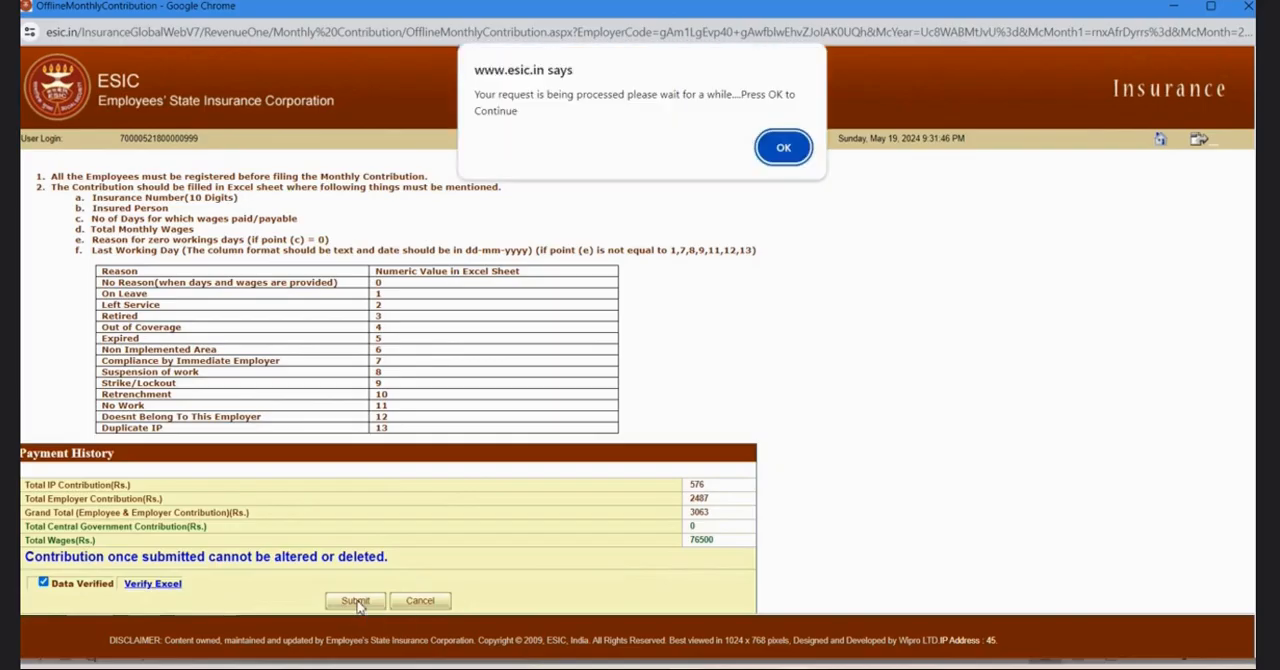
left_click(784, 148)
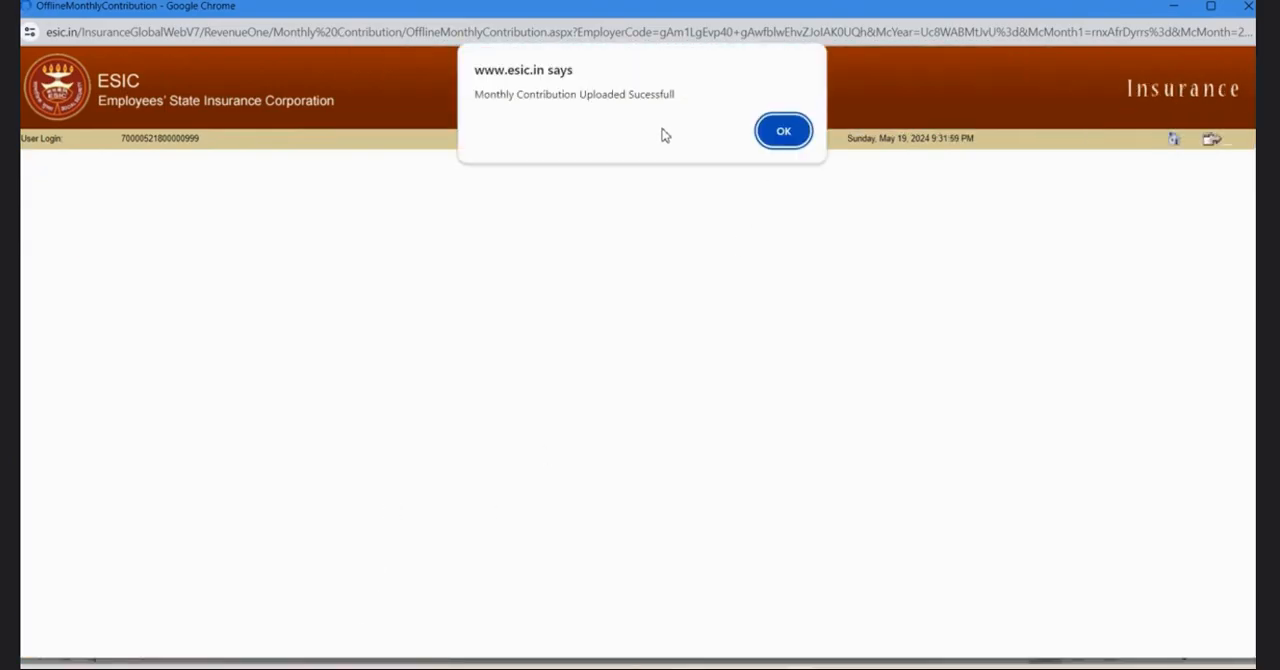
left_click(784, 133)
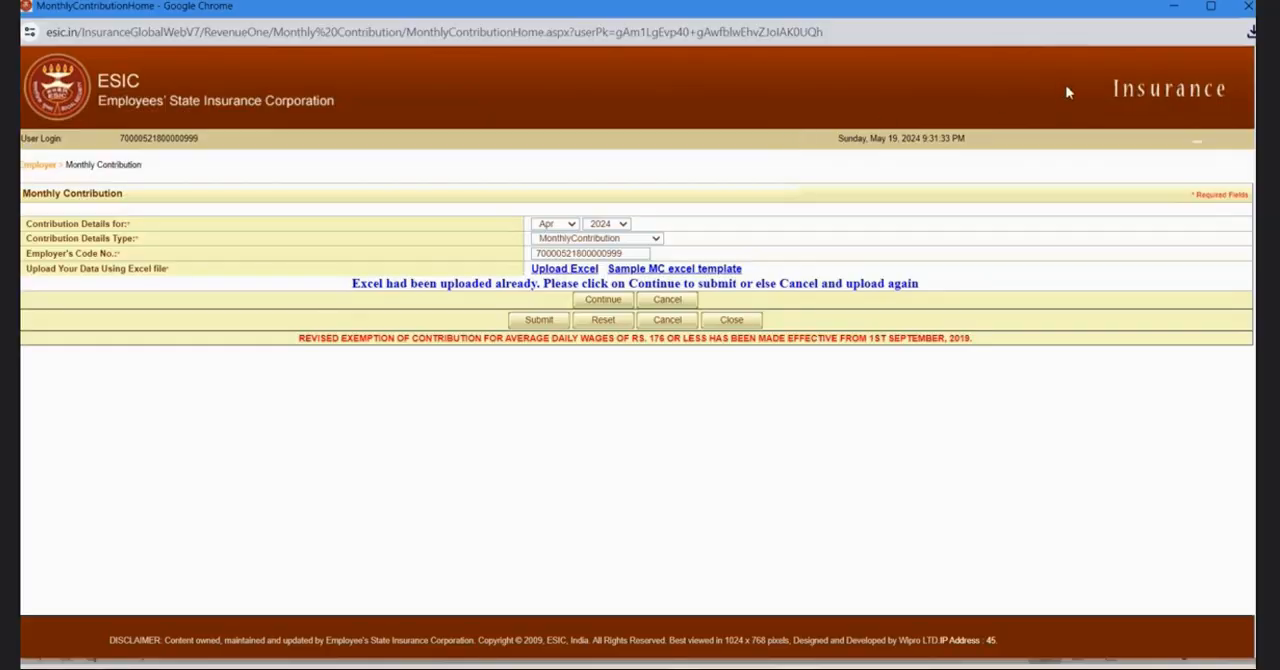
left_click(1249, 10)
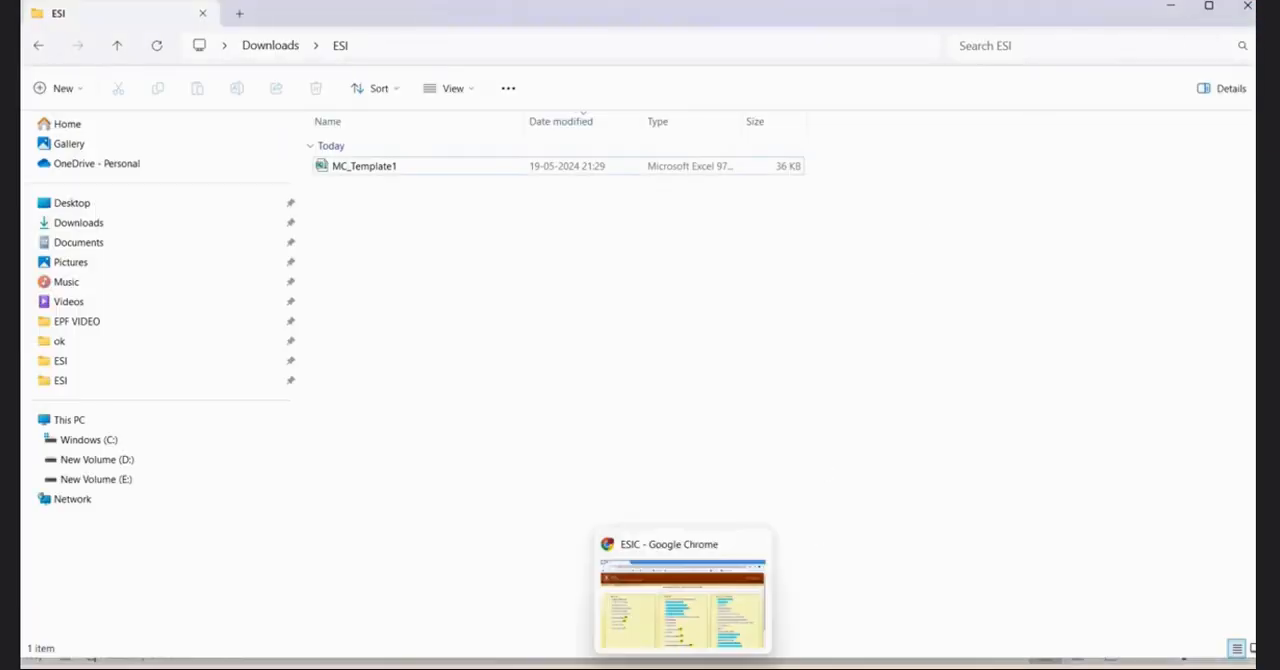
Return to the ESIC portal in Chrome, open Generate Challan, view the employer's payment details, and select the Apr2024 period.
left_click(683, 667)
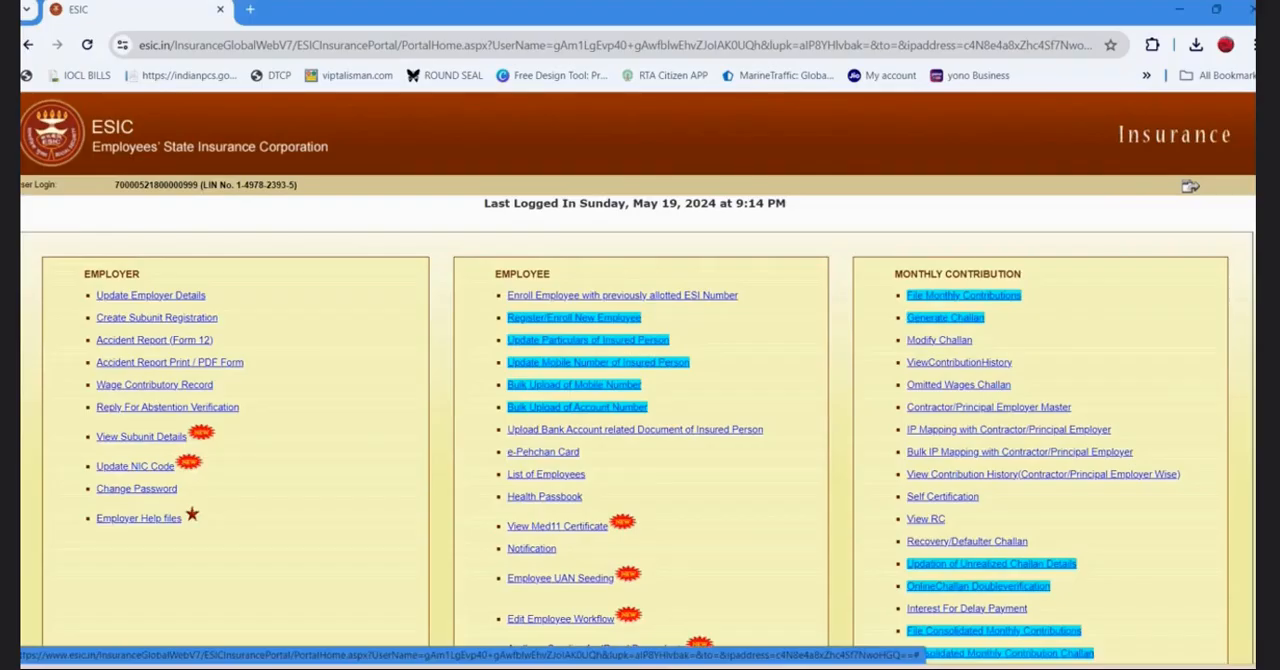
left_click(964, 321)
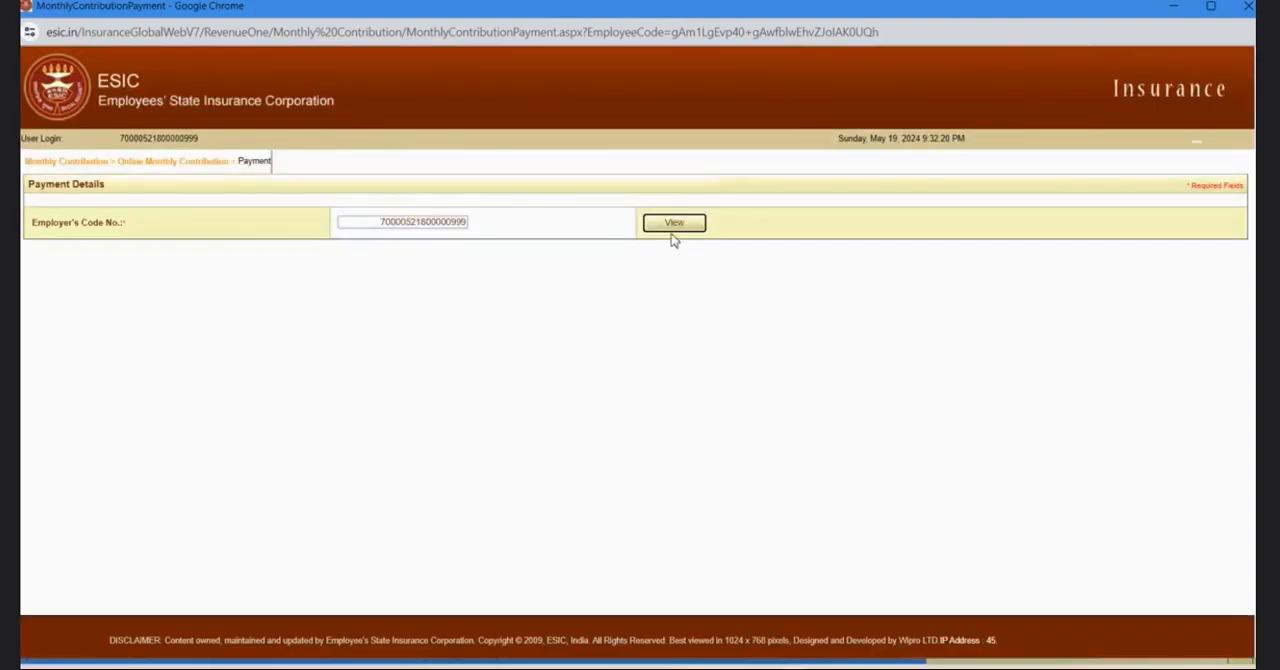
left_click(682, 224)
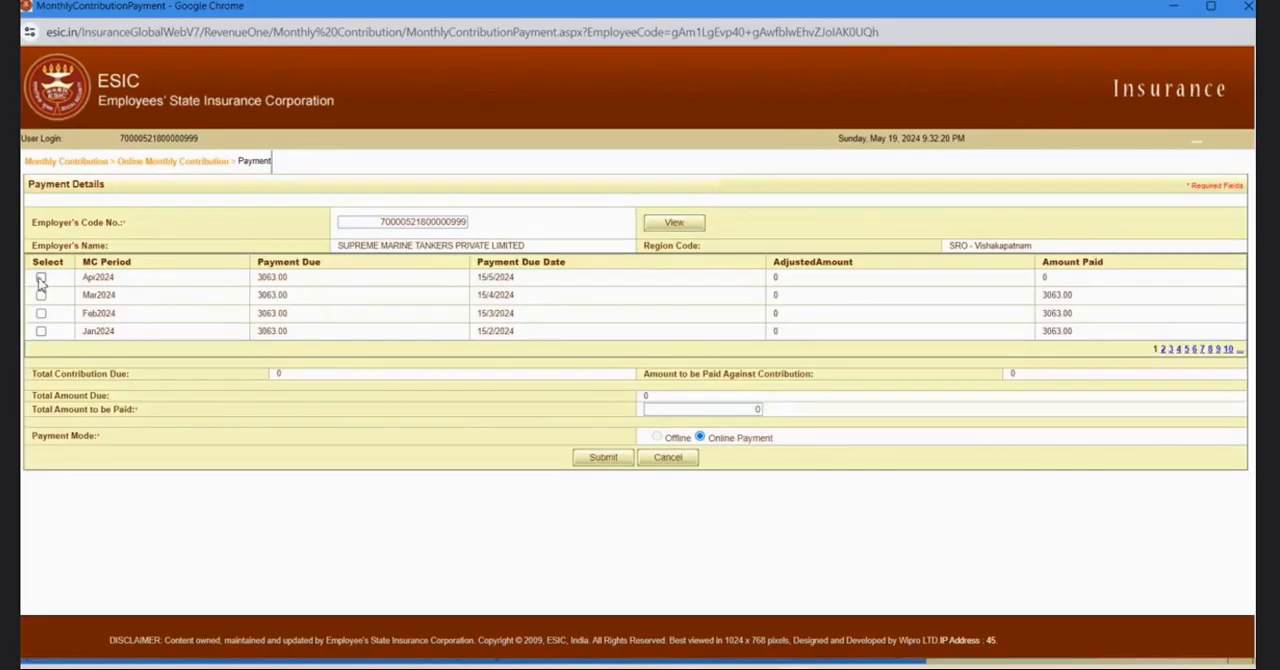
left_click(41, 279)
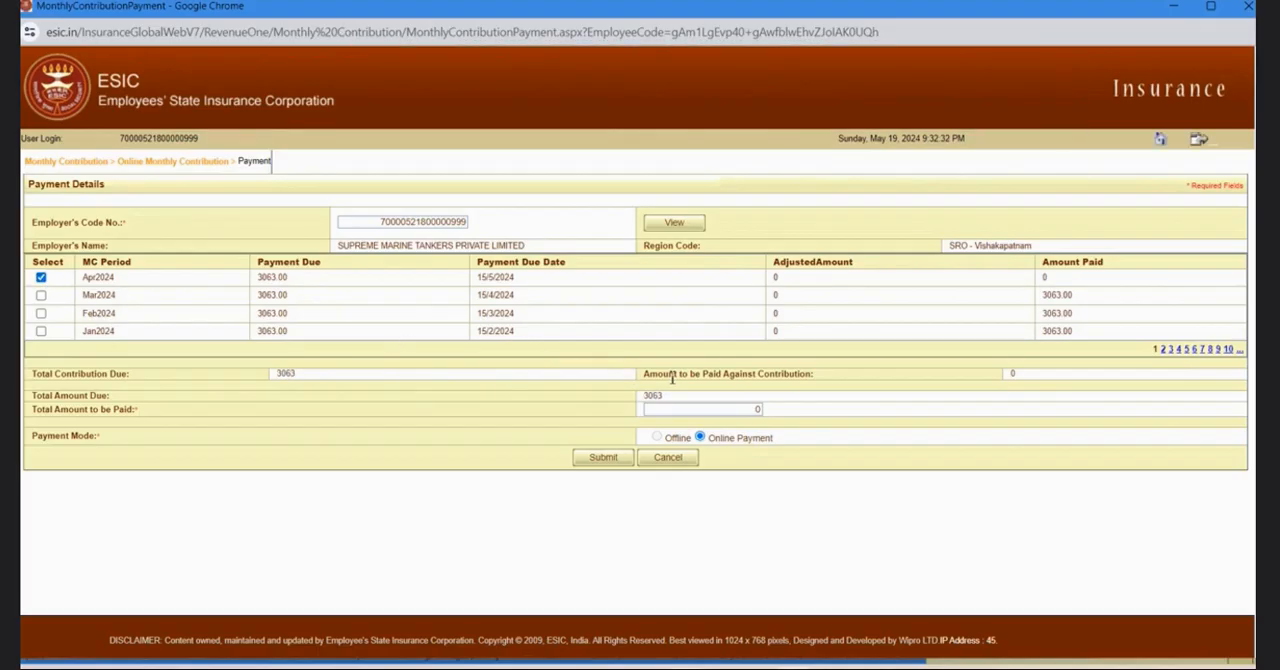
Set the total amount to be paid to 3063, keep Online Payment as the mode, and submit the challan request.
left_click(760, 410)
type("3063")
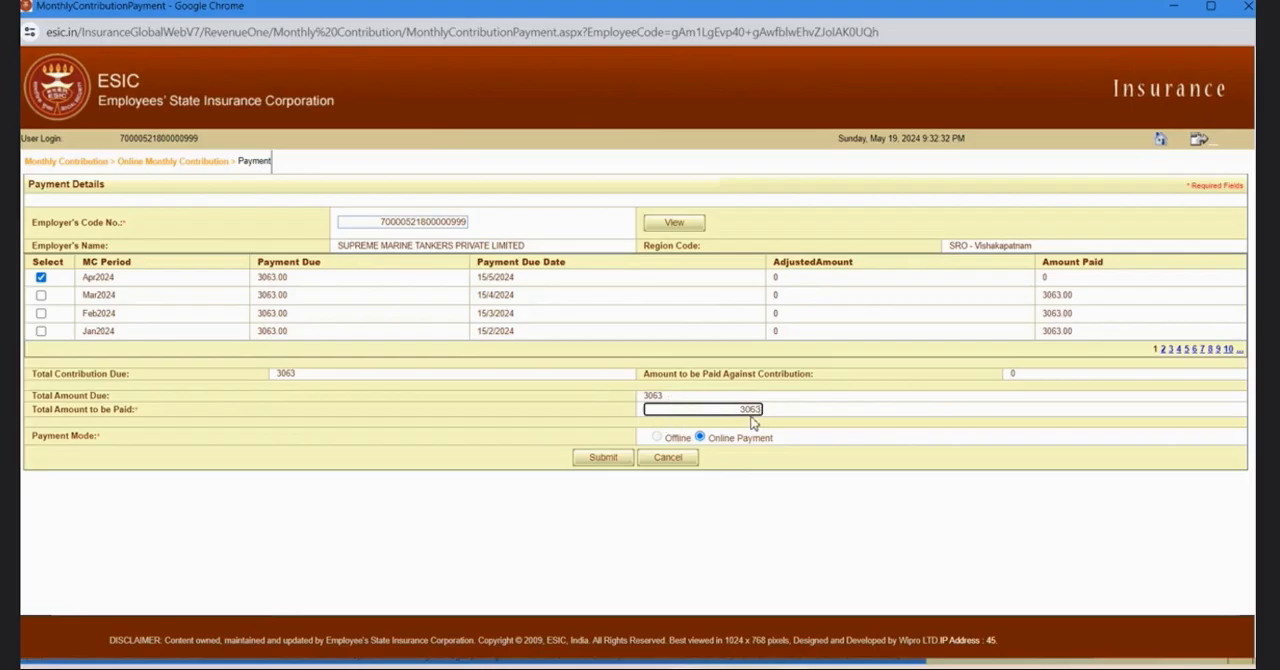
left_click(625, 459)
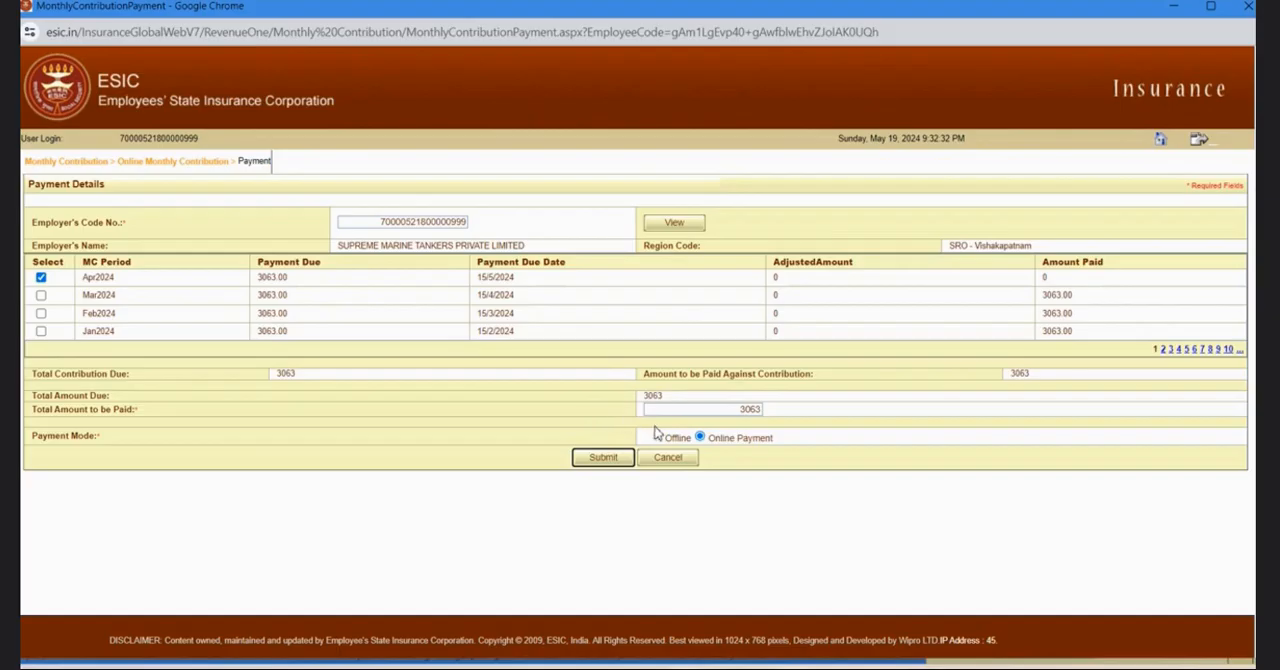
left_click(715, 435)
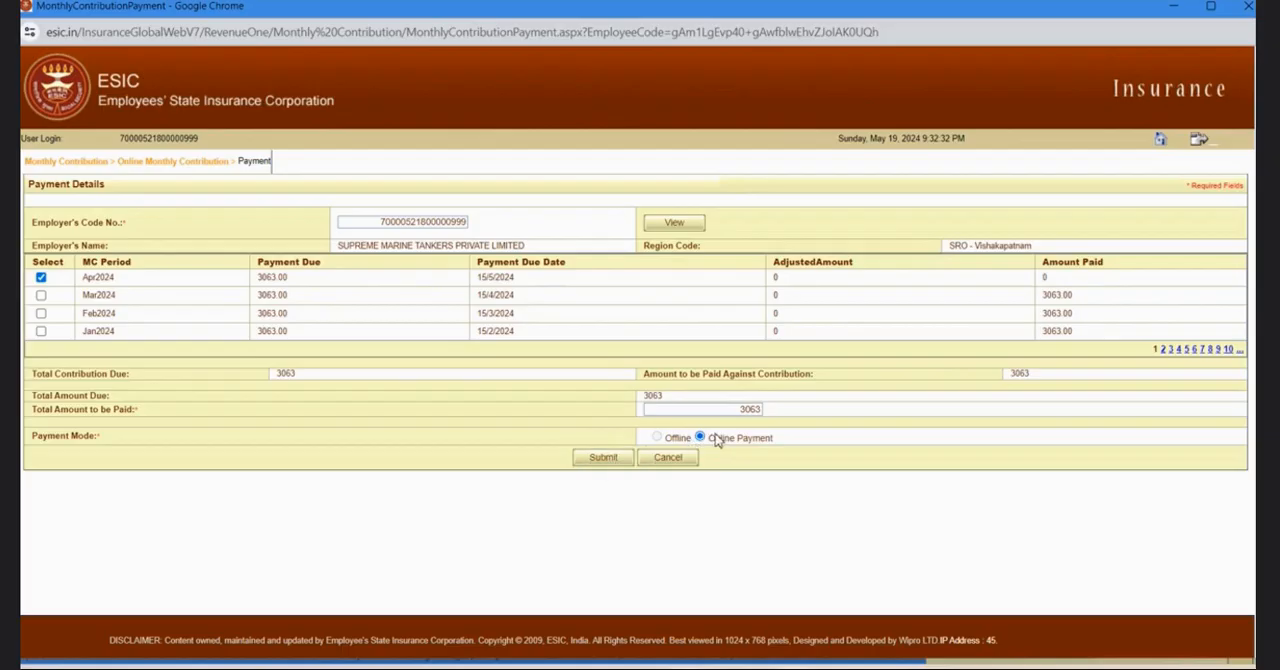
left_click(612, 462)
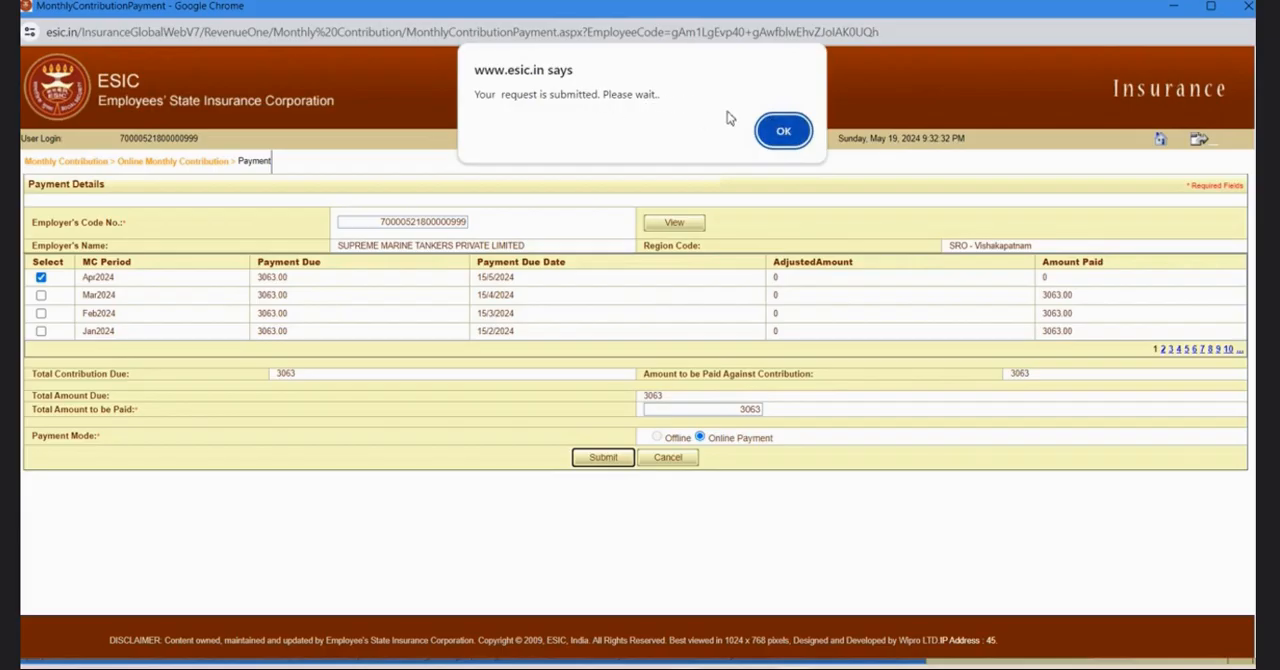
left_click(777, 132)
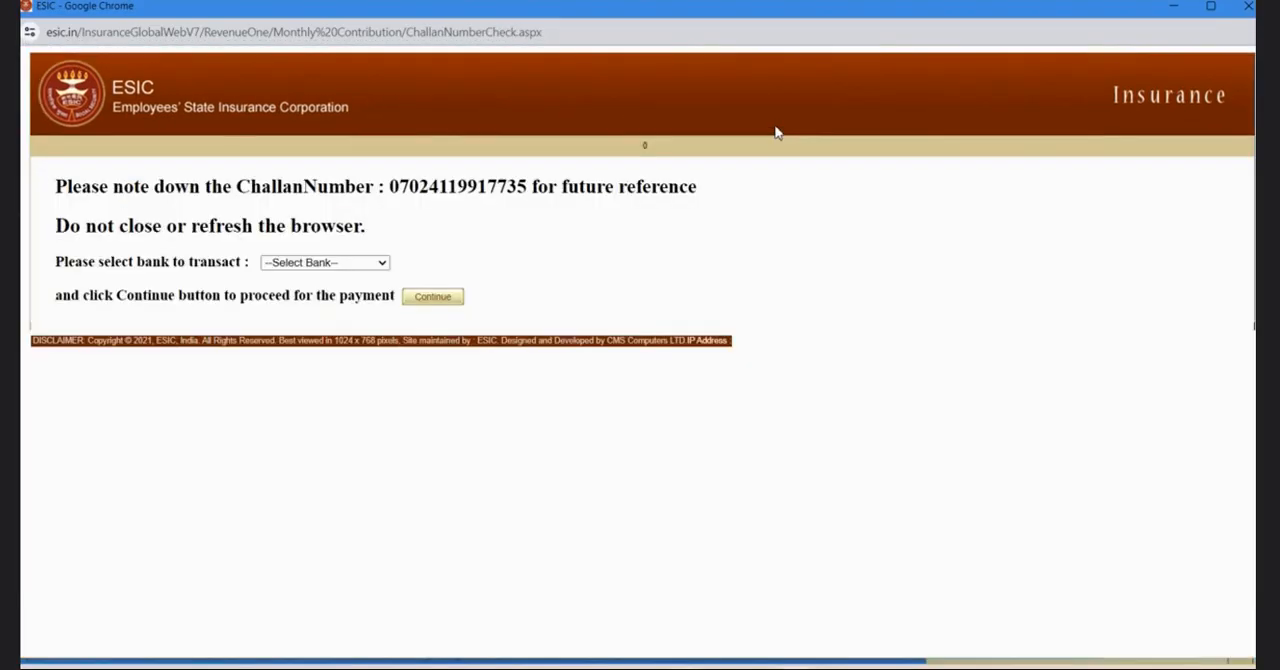
Select State Bank of India as the bank for the challan transaction, dismiss its notice, and continue to the payment.
left_click(378, 264)
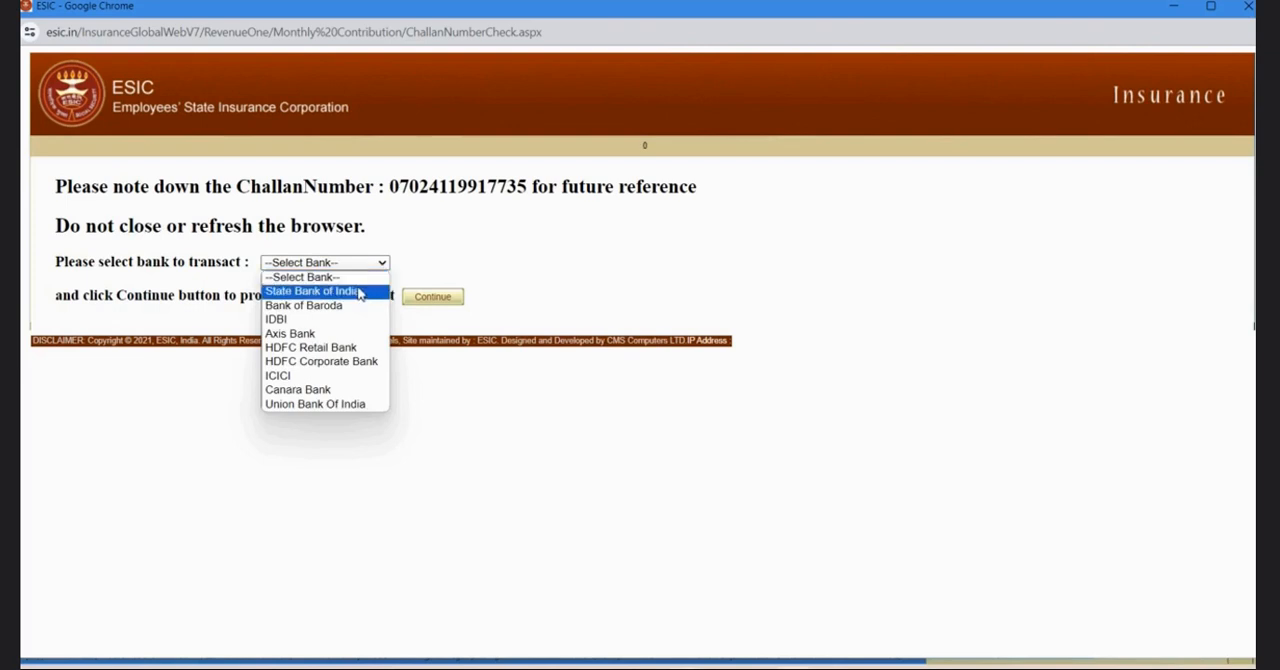
left_click(356, 293)
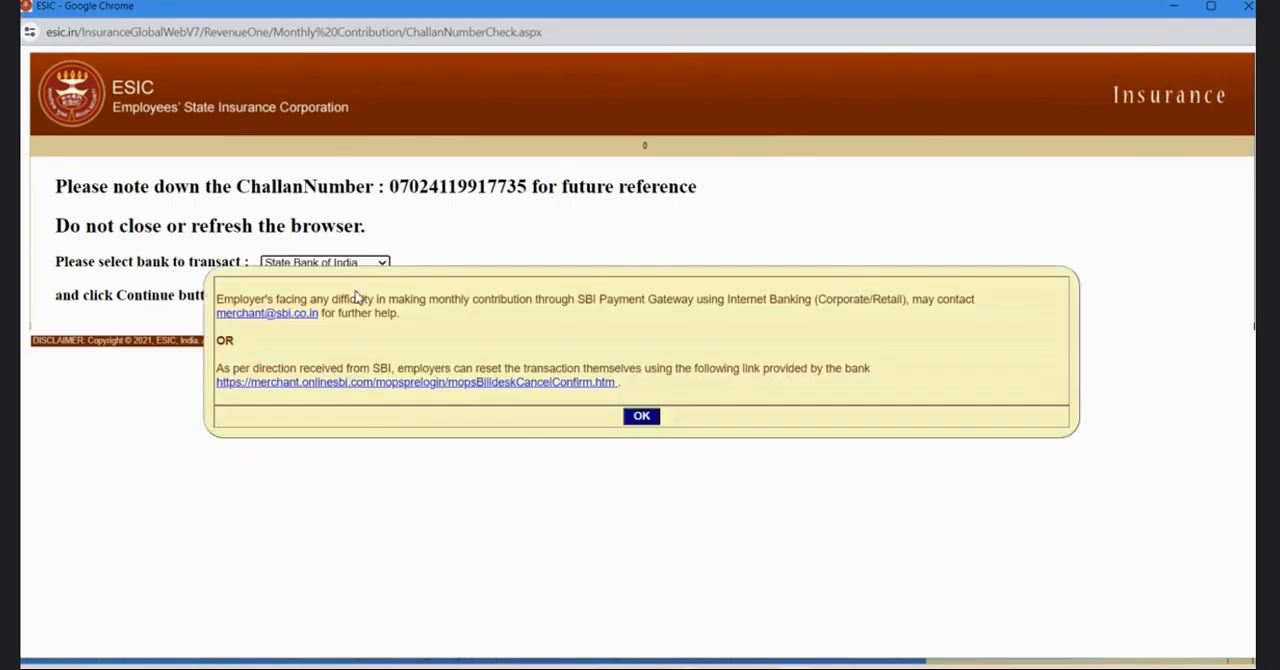
left_click(642, 417)
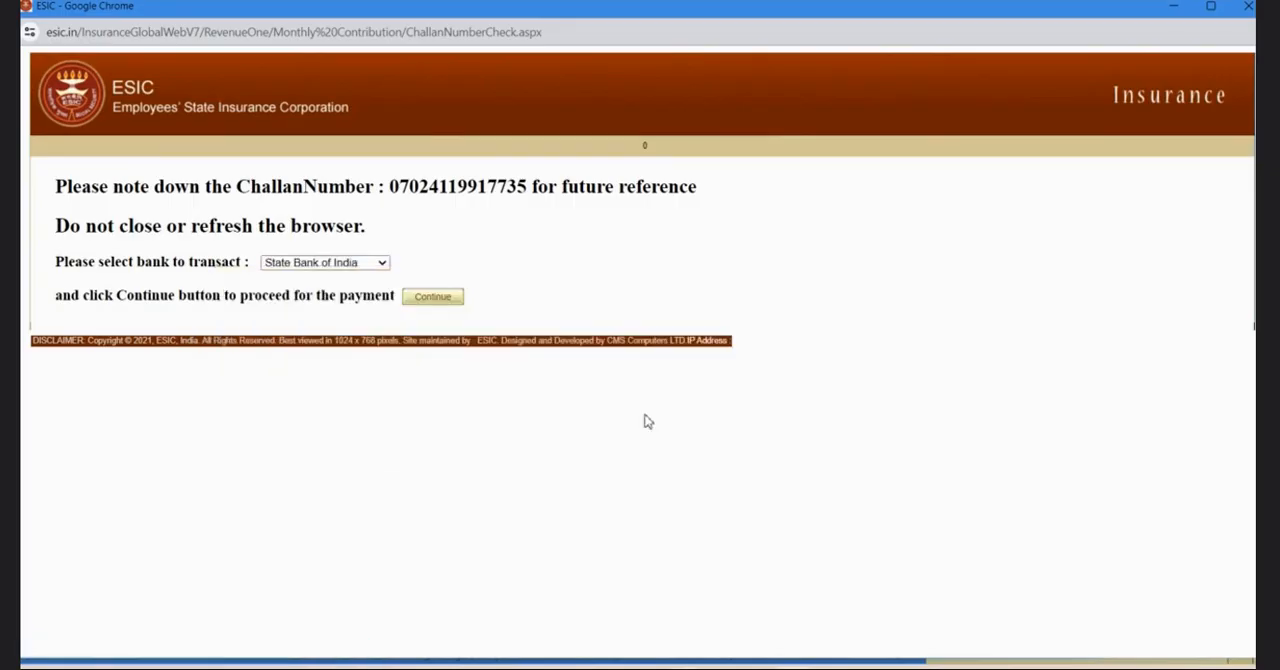
left_click(446, 298)
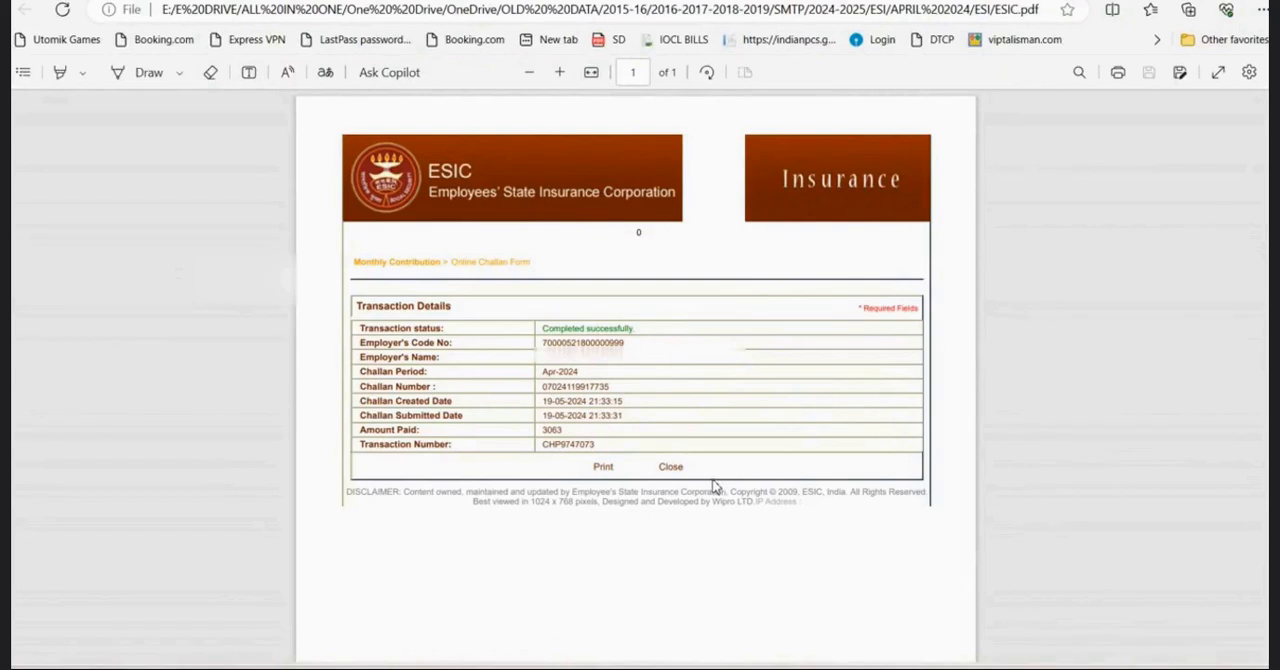
From the ESIC portal home, generate the Contractor/Principal Employer Wise contribution history report for Apr 2024.
left_click(740, 668)
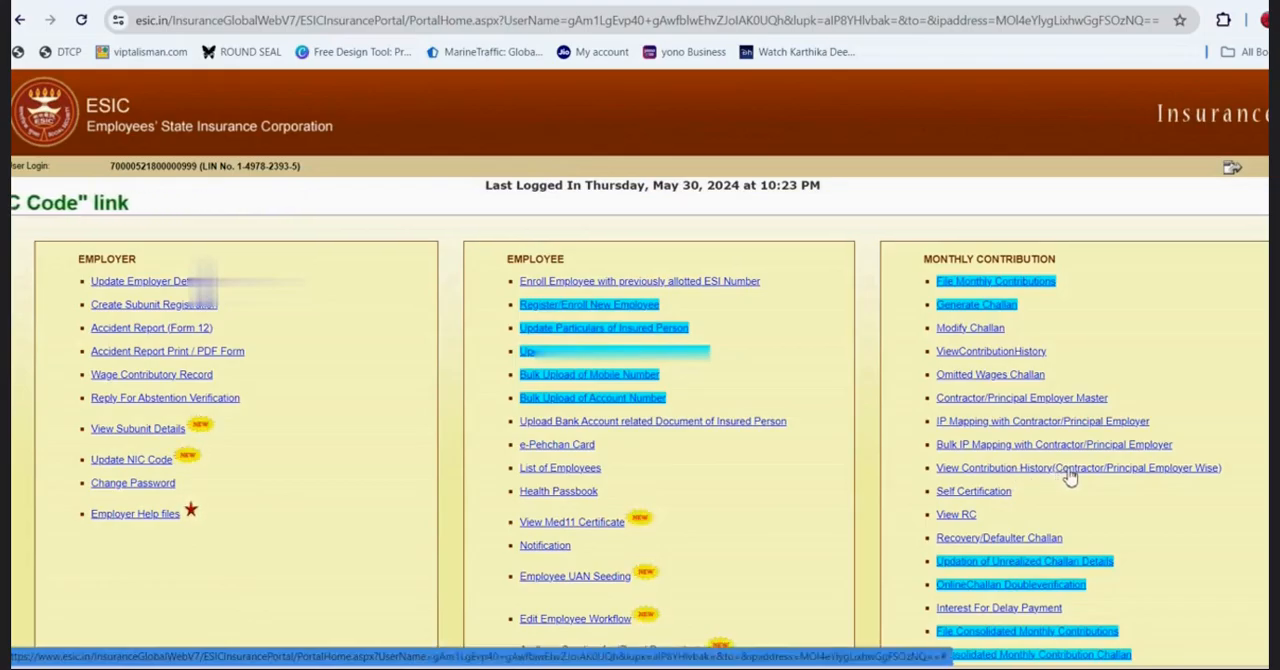
left_click(1070, 470)
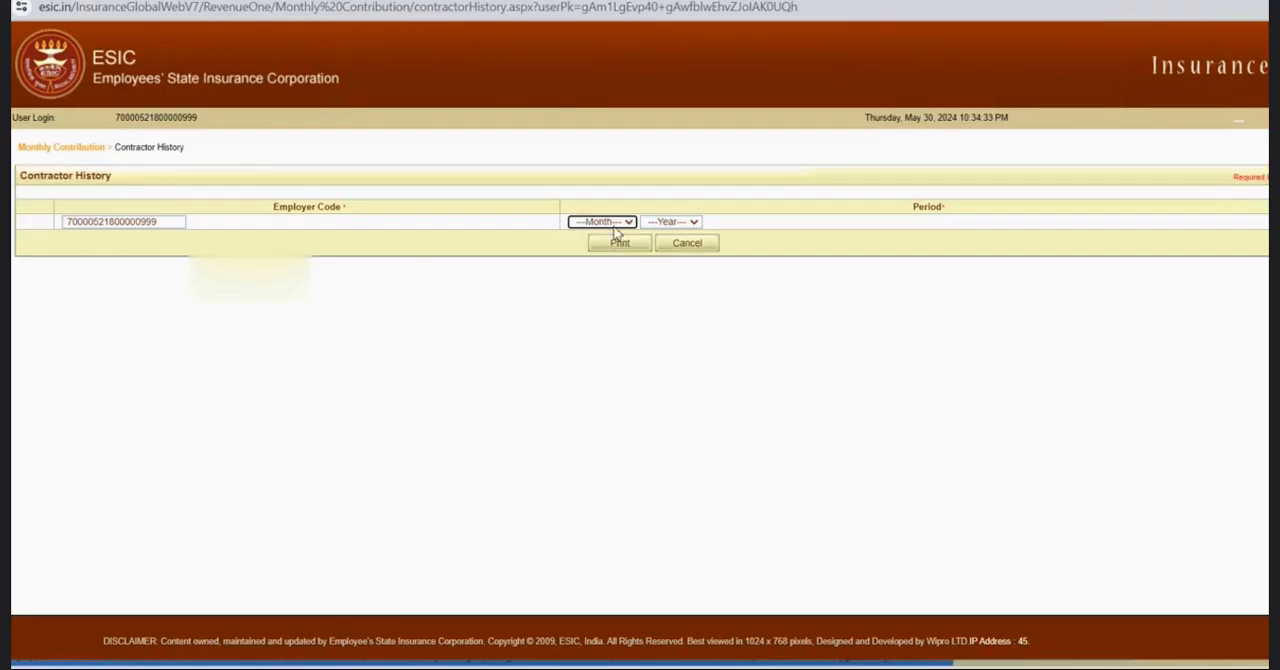
left_click(615, 222)
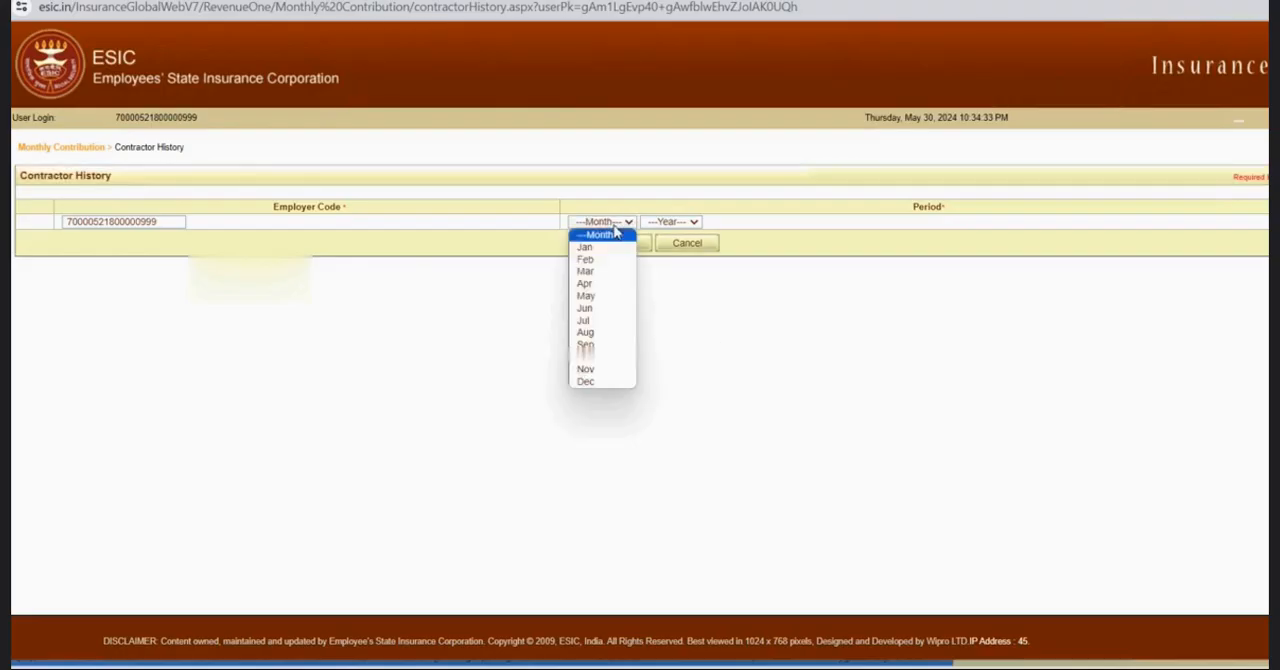
left_click(610, 285)
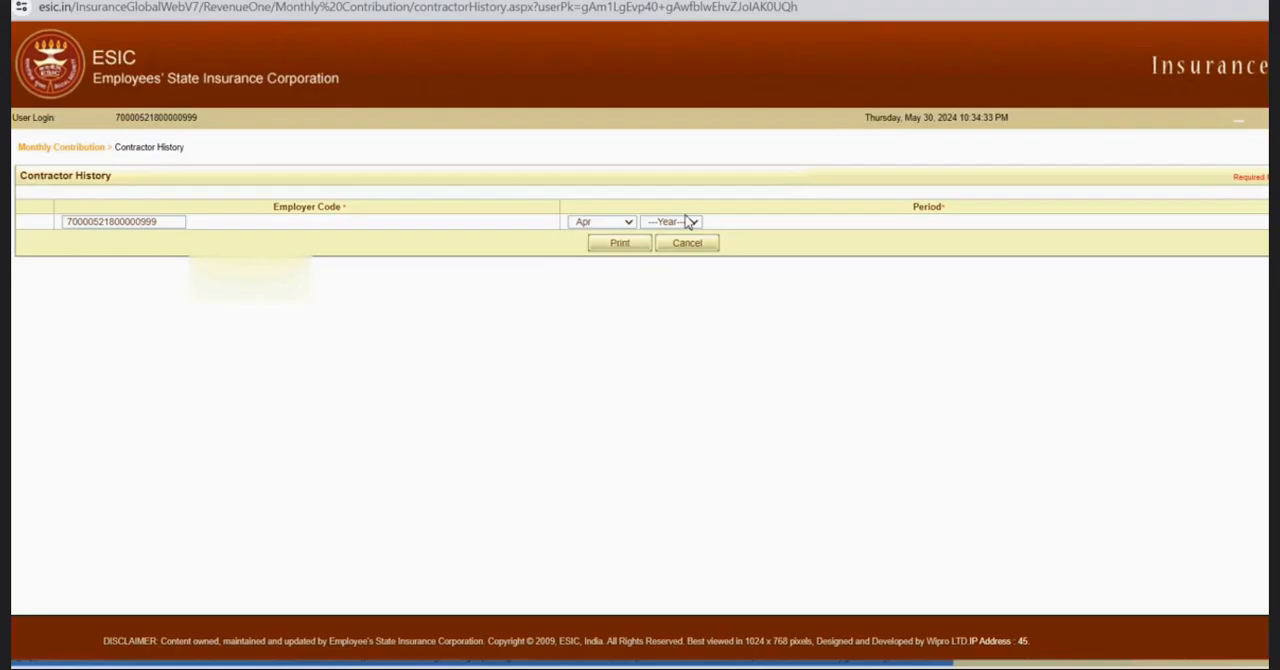
left_click(688, 224)
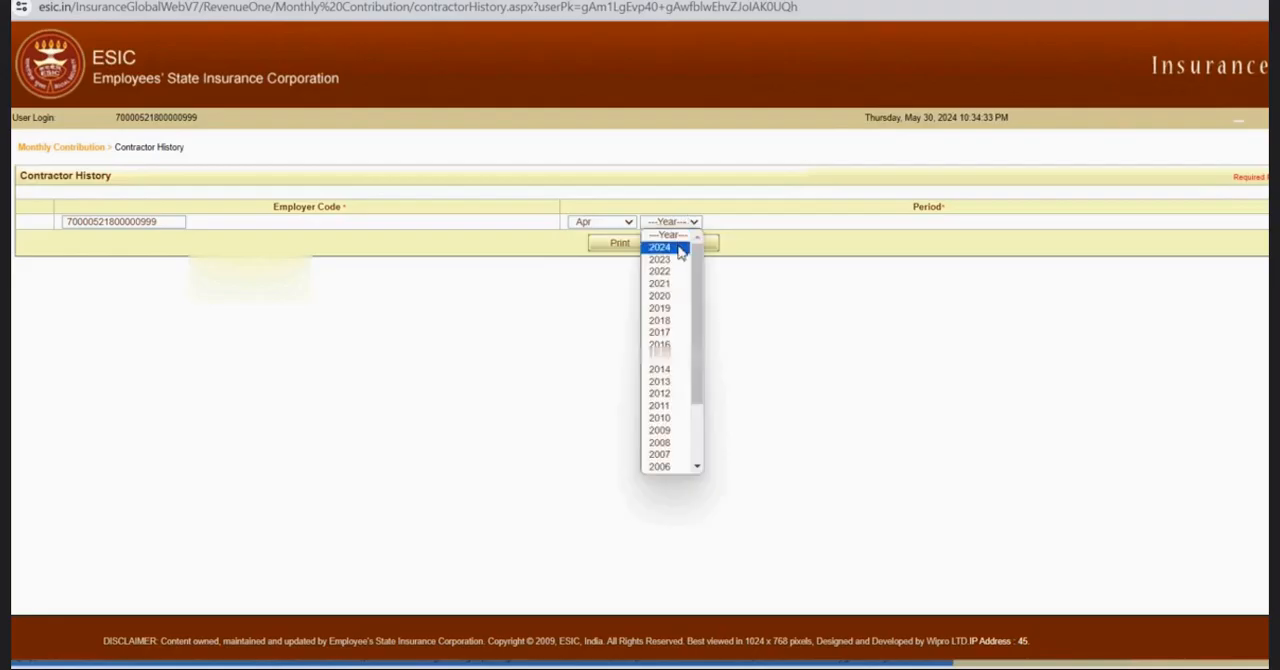
left_click(680, 250)
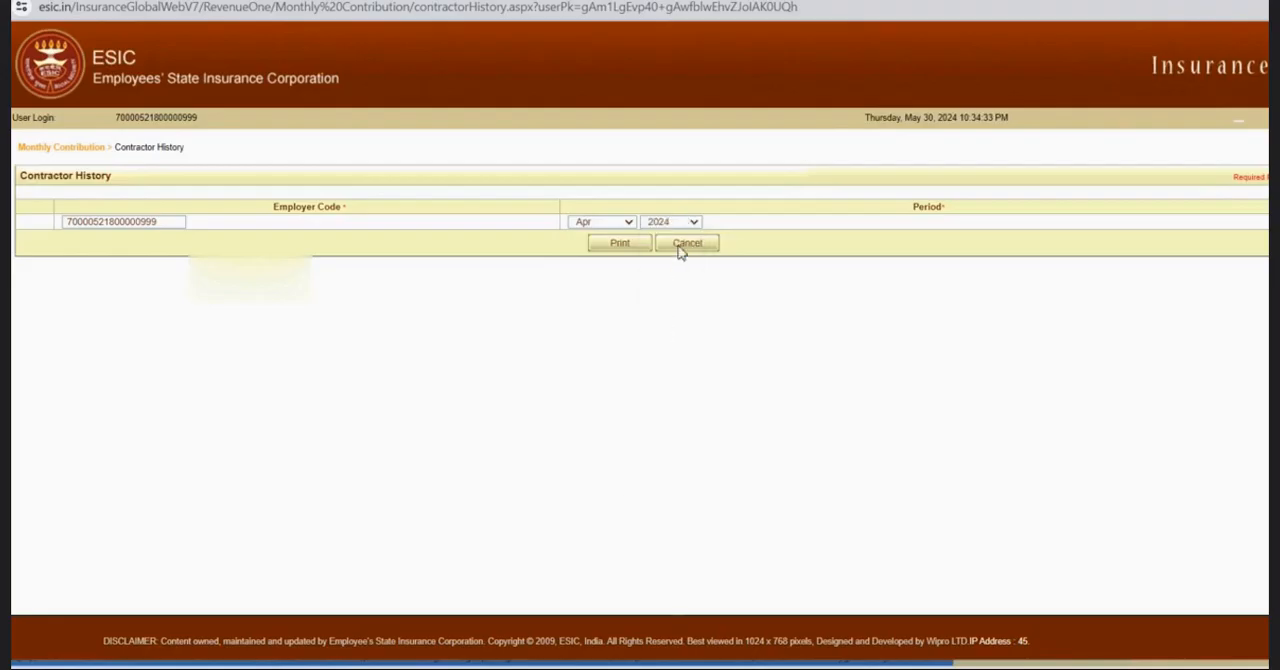
left_click(621, 245)
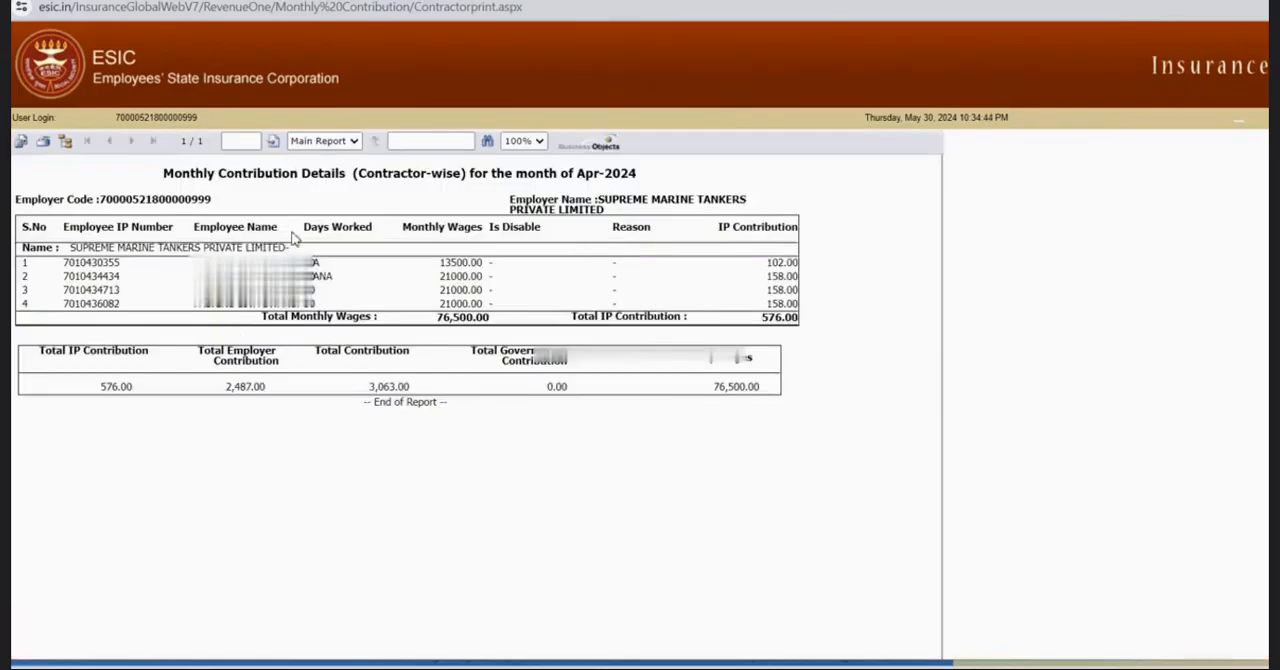
Open all pages of the contribution report for printing and save it as a PDF under a new file name.
left_click(43, 143)
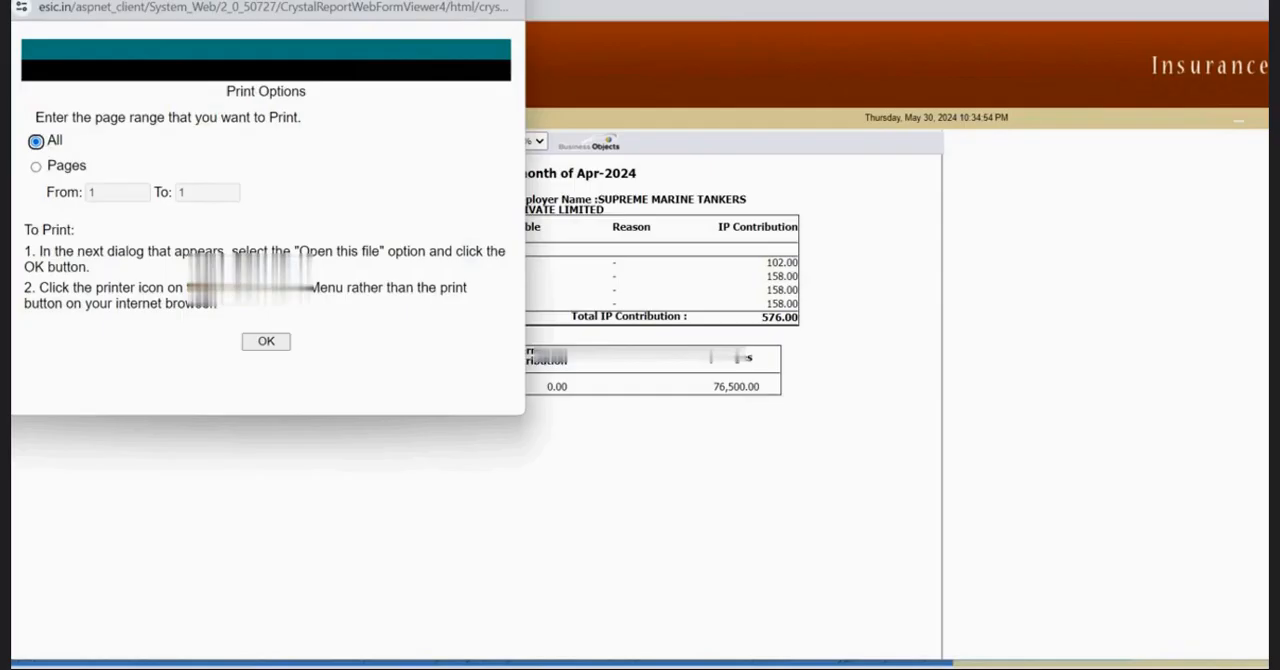
left_click(266, 342)
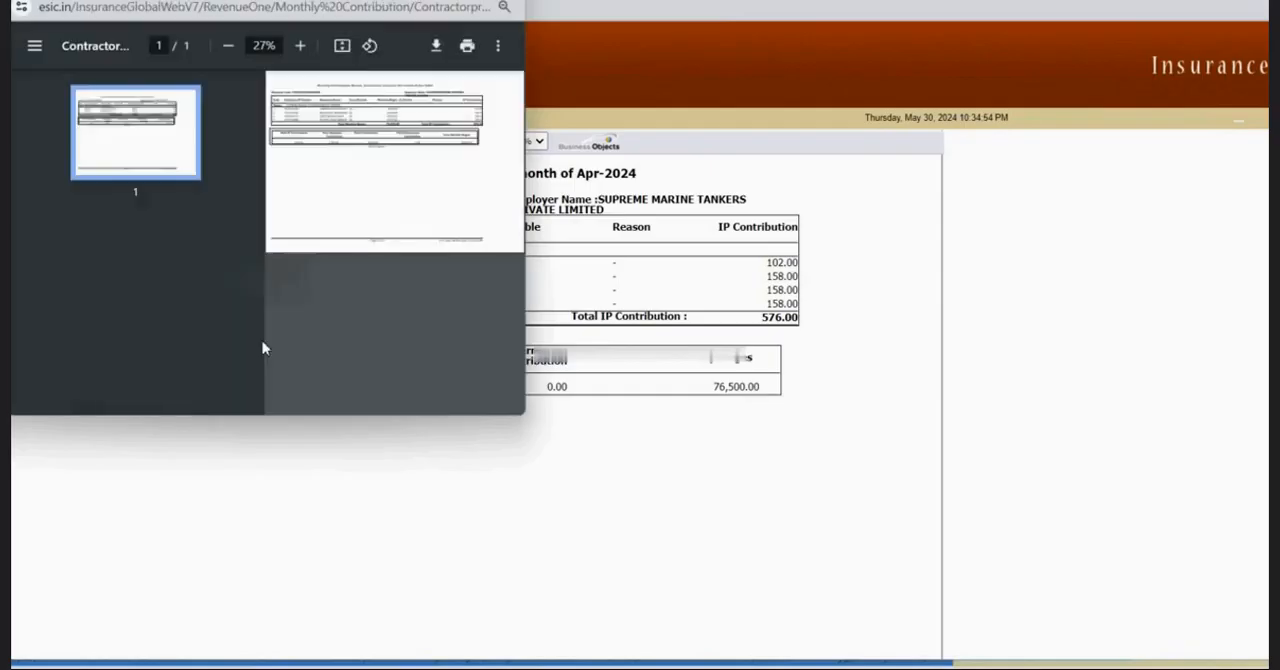
left_click(466, 47)
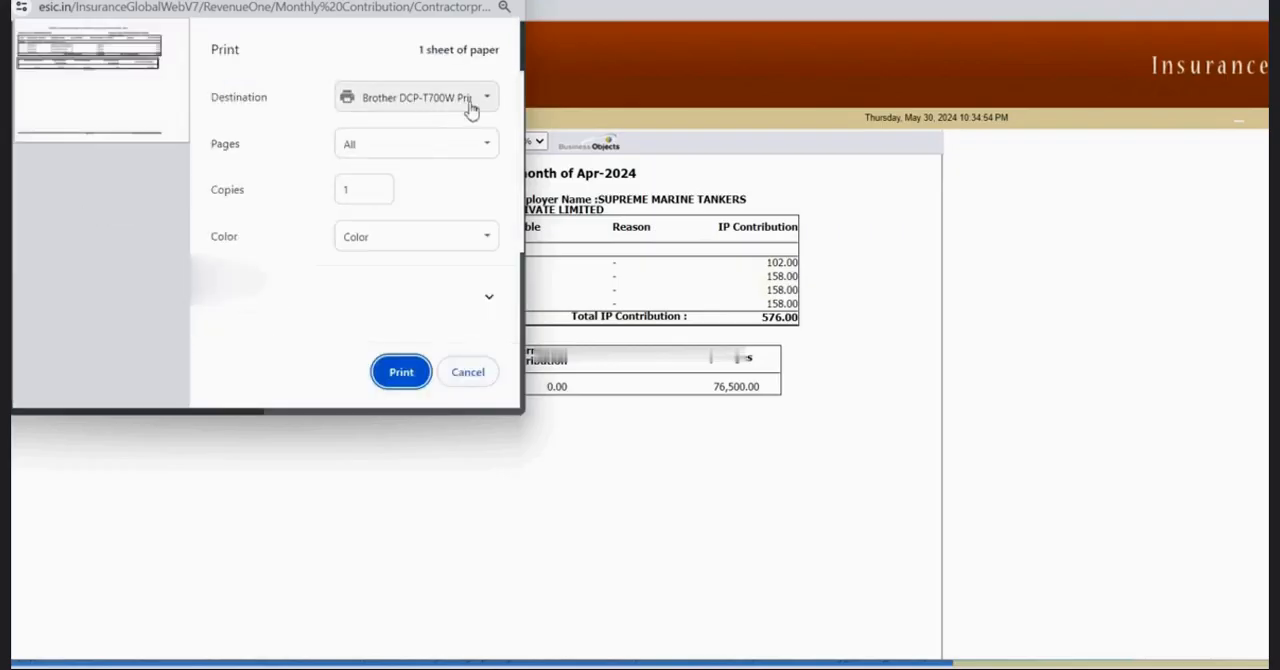
left_click(480, 100)
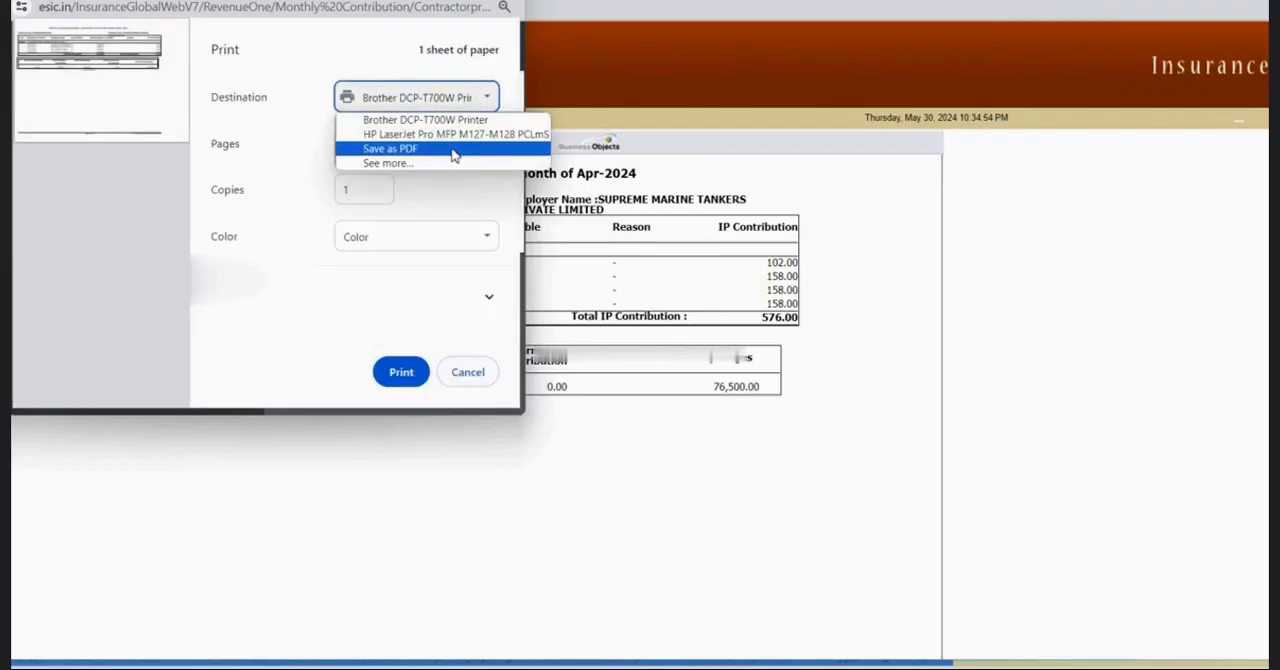
left_click(453, 150)
left_click(400, 372)
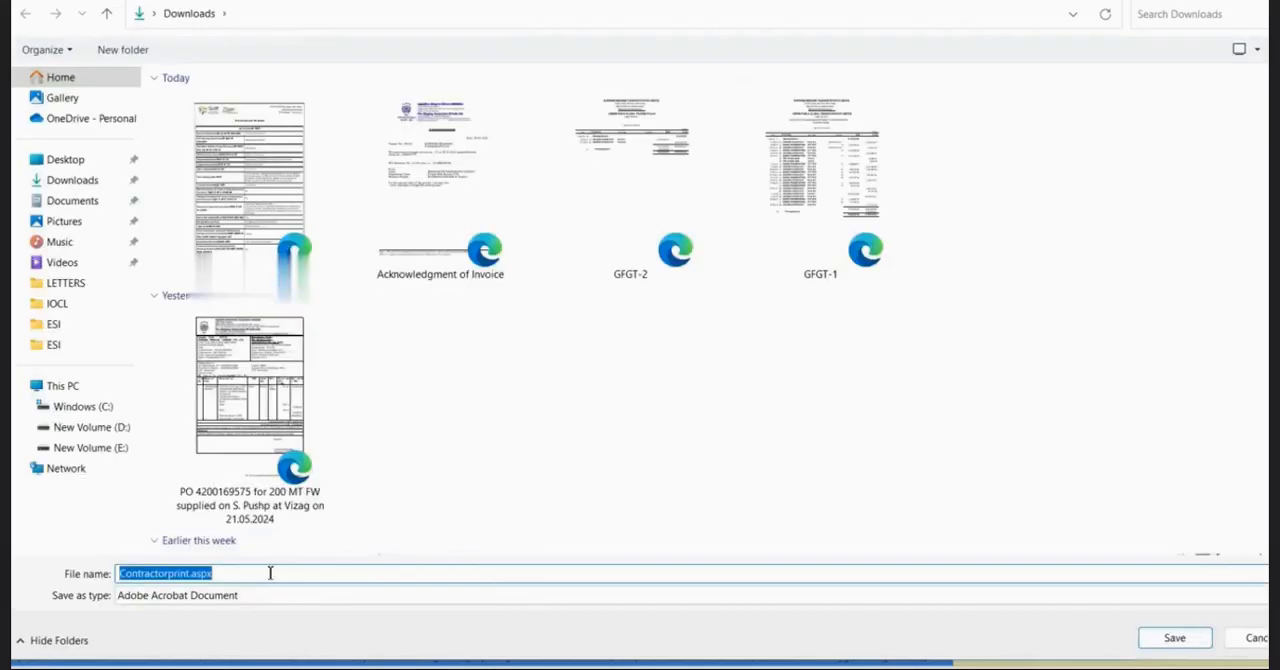
type("e")
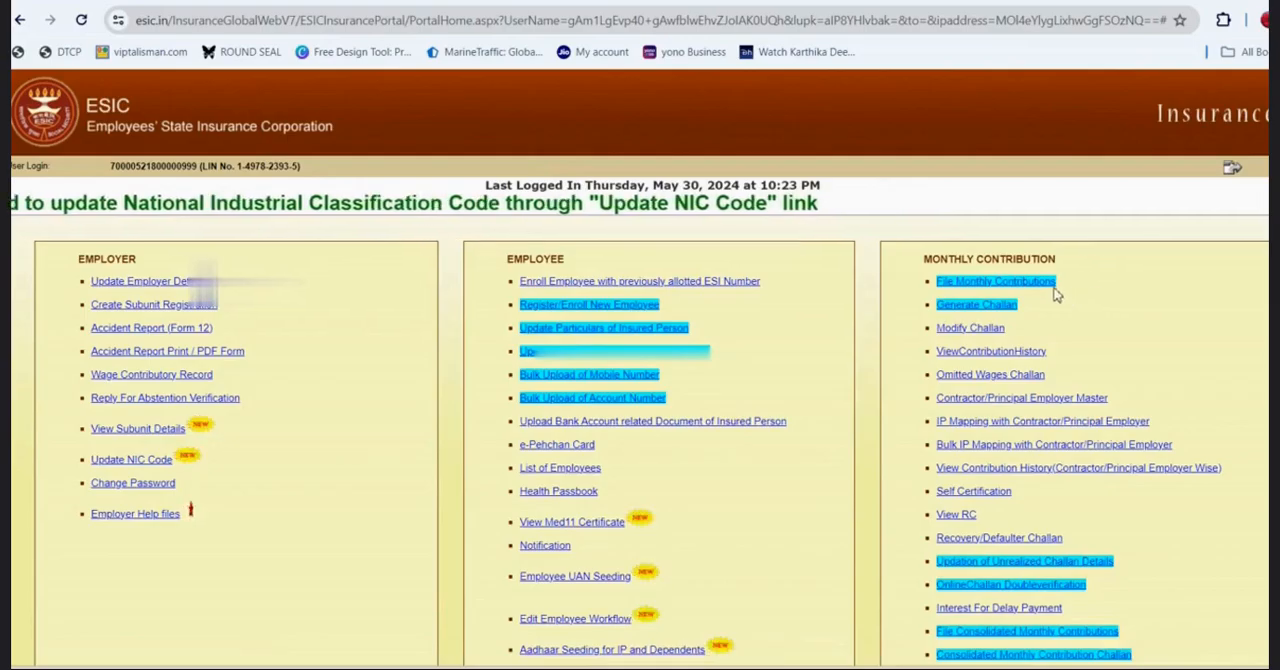